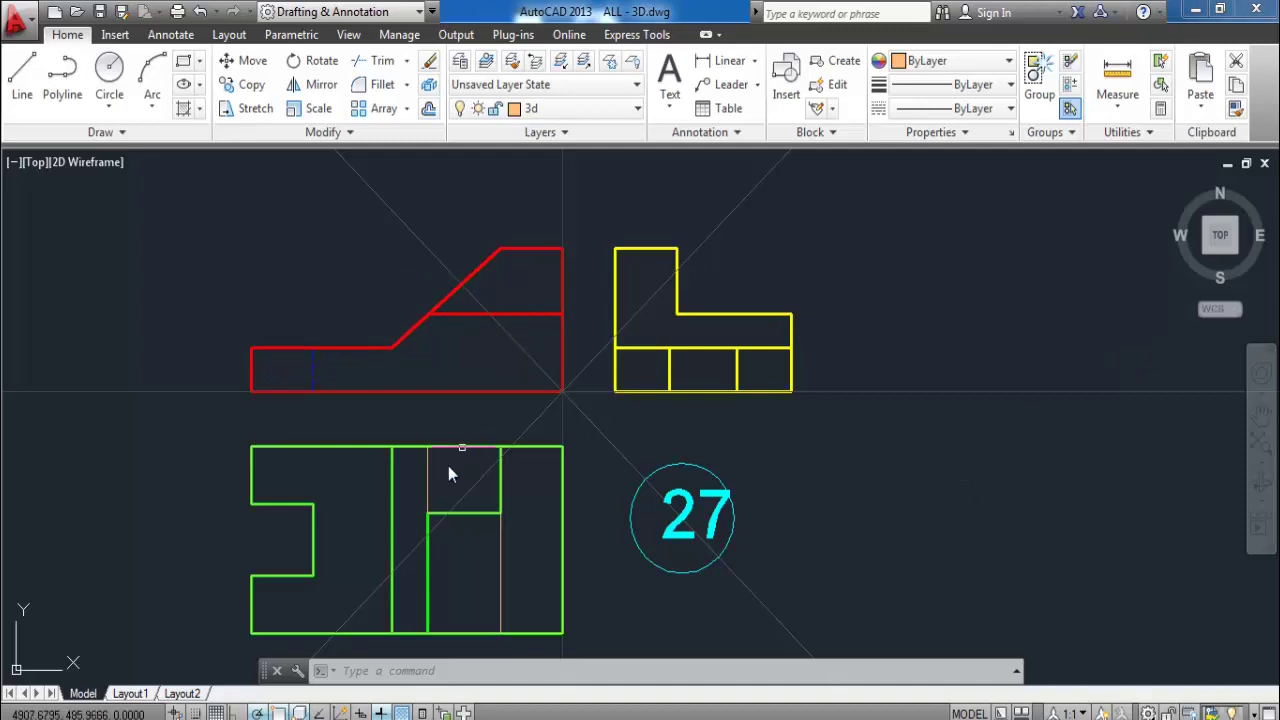
# Step: Erase the stray green polyline from part 27's plan view
pyautogui.click(426, 478)
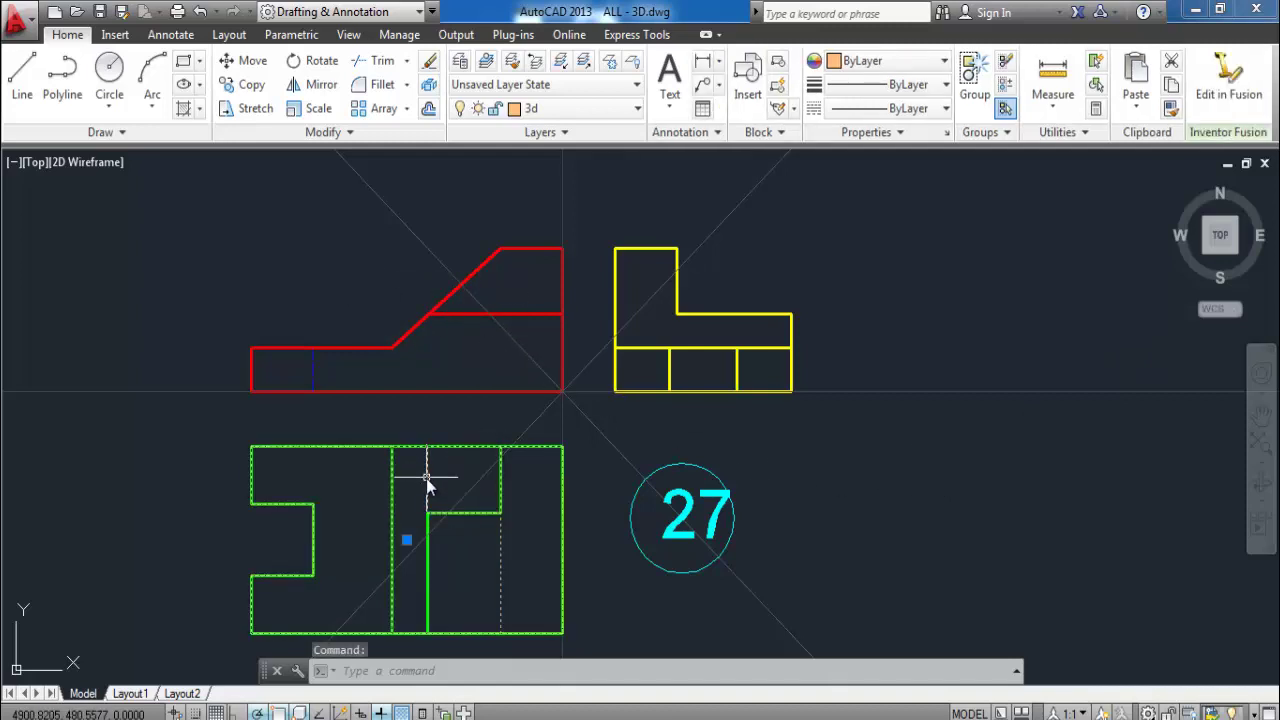
pyautogui.press('Delete')
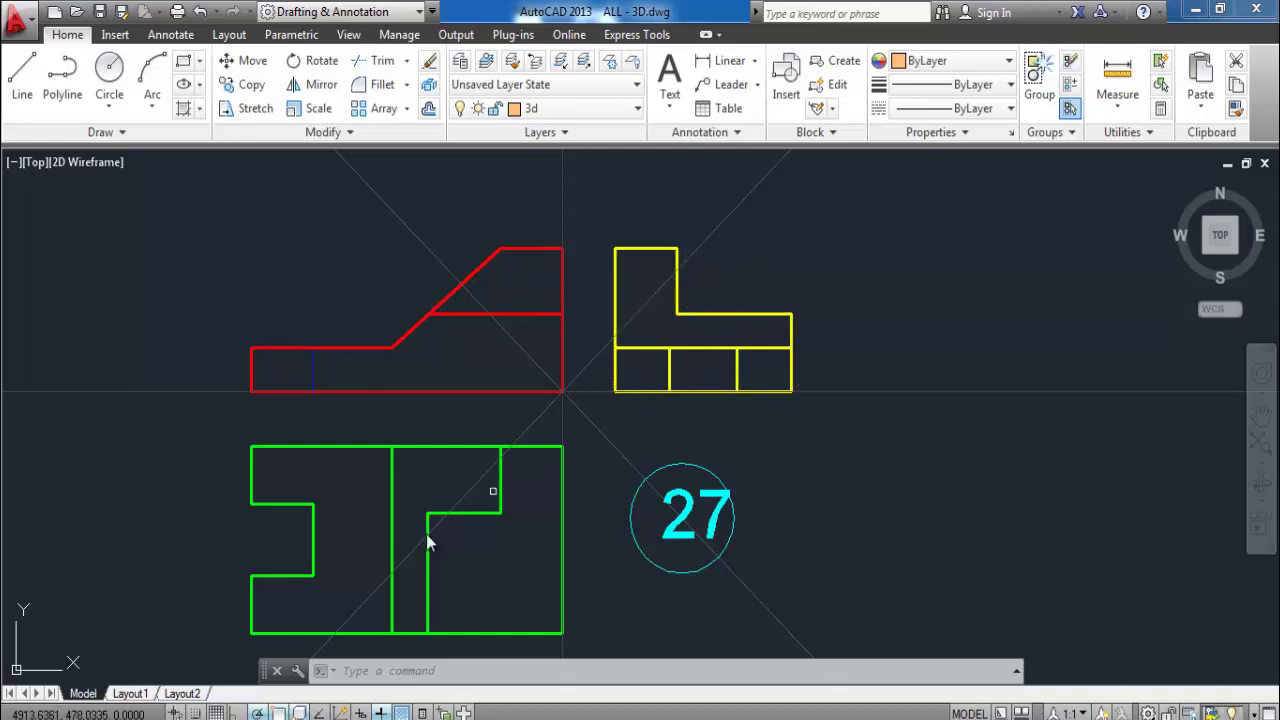
# Step: Check the layer of three green plan-view lines, including the left notch line
pyautogui.click(251, 605)
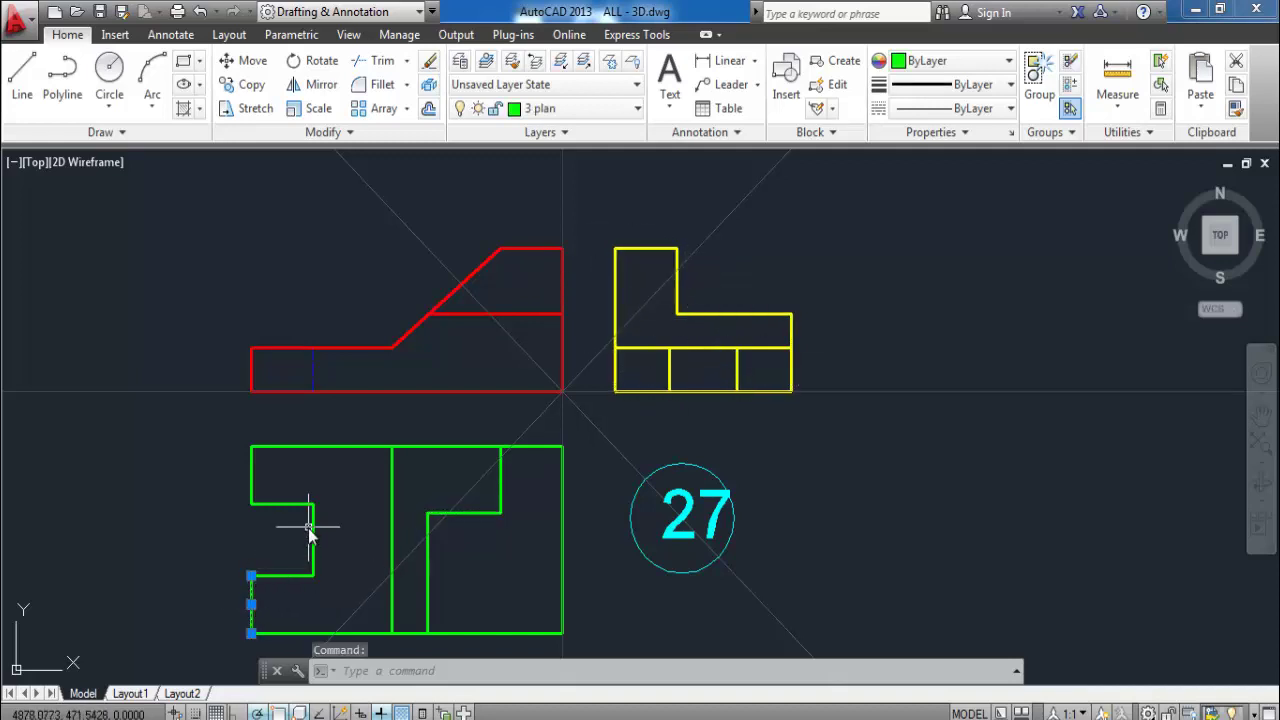
pyautogui.click(310, 527)
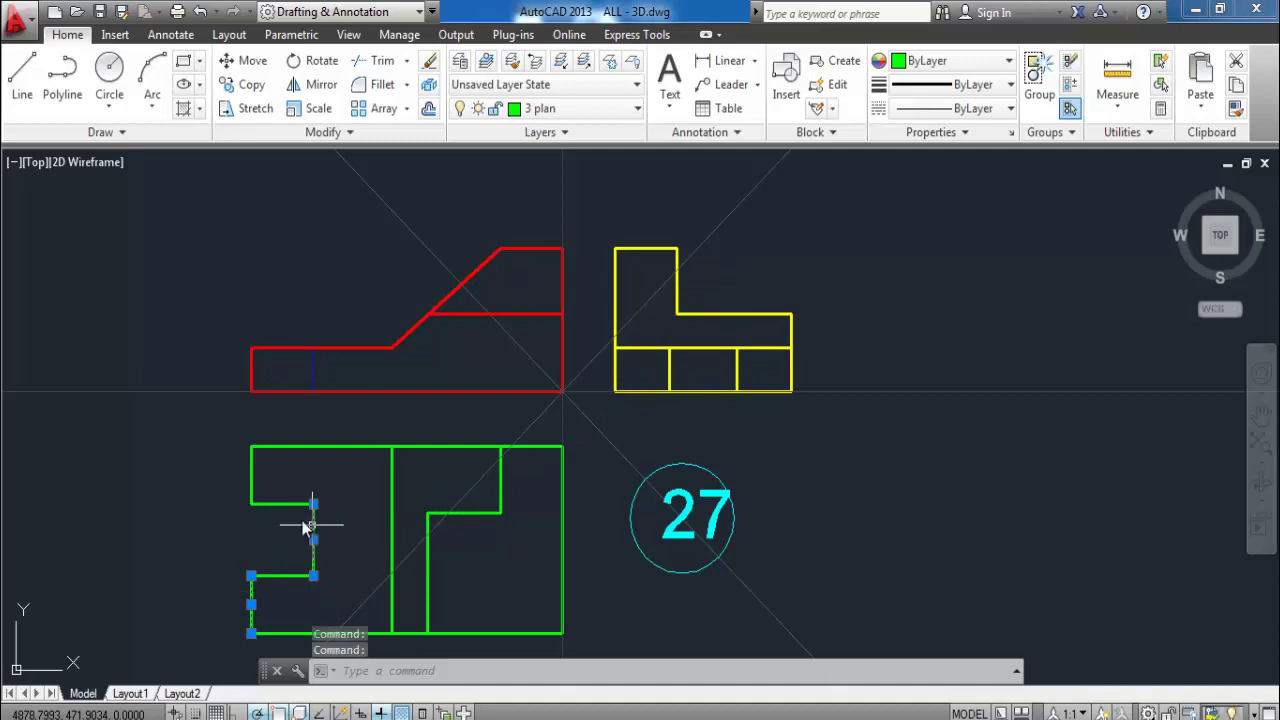
pyautogui.click(249, 476)
pyautogui.press('Escape')
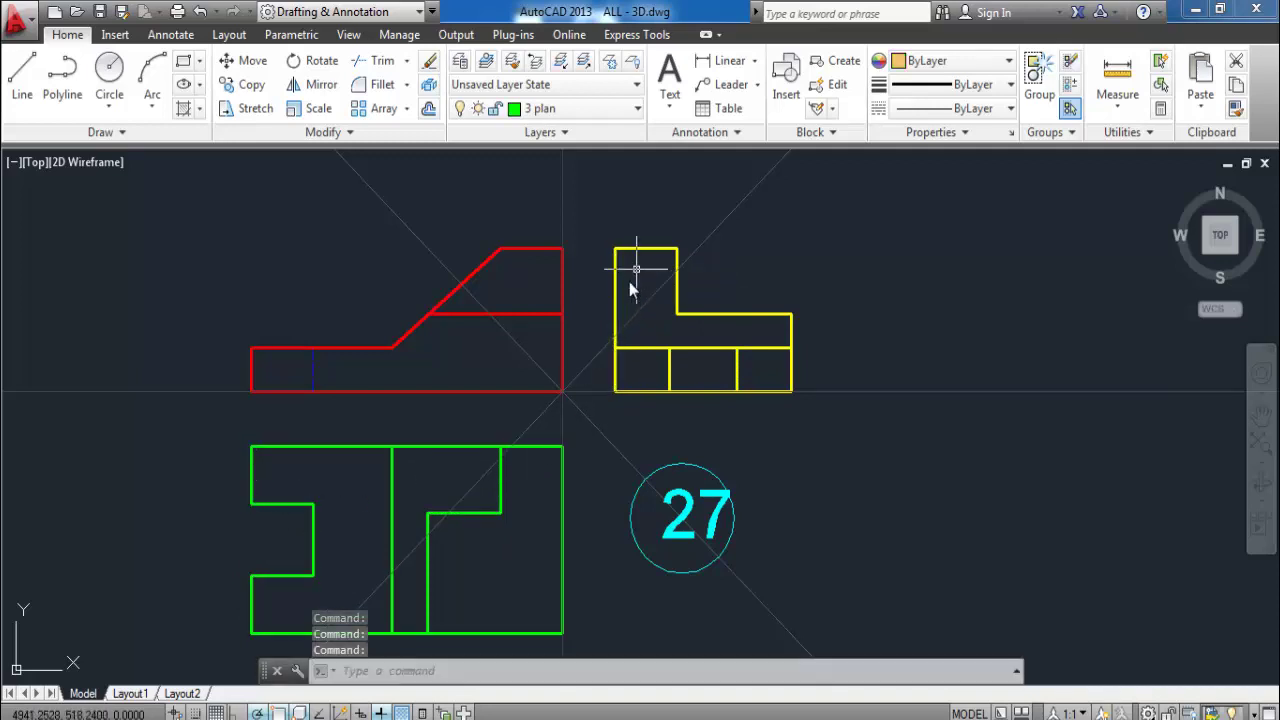
# Step: Check the layers of the red elevation's sloped and horizontal lines
pyautogui.click(491, 262)
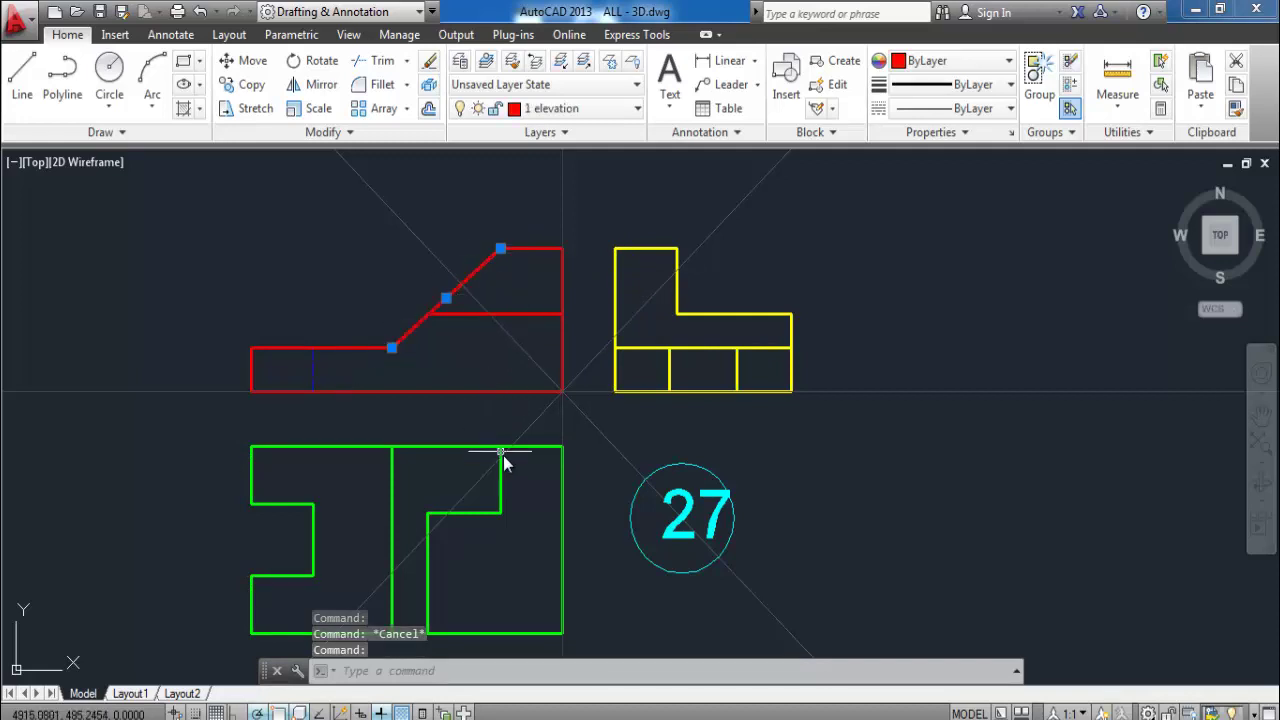
pyautogui.scroll(-2, 540, 380)
pyautogui.scroll(2, 515, 480)
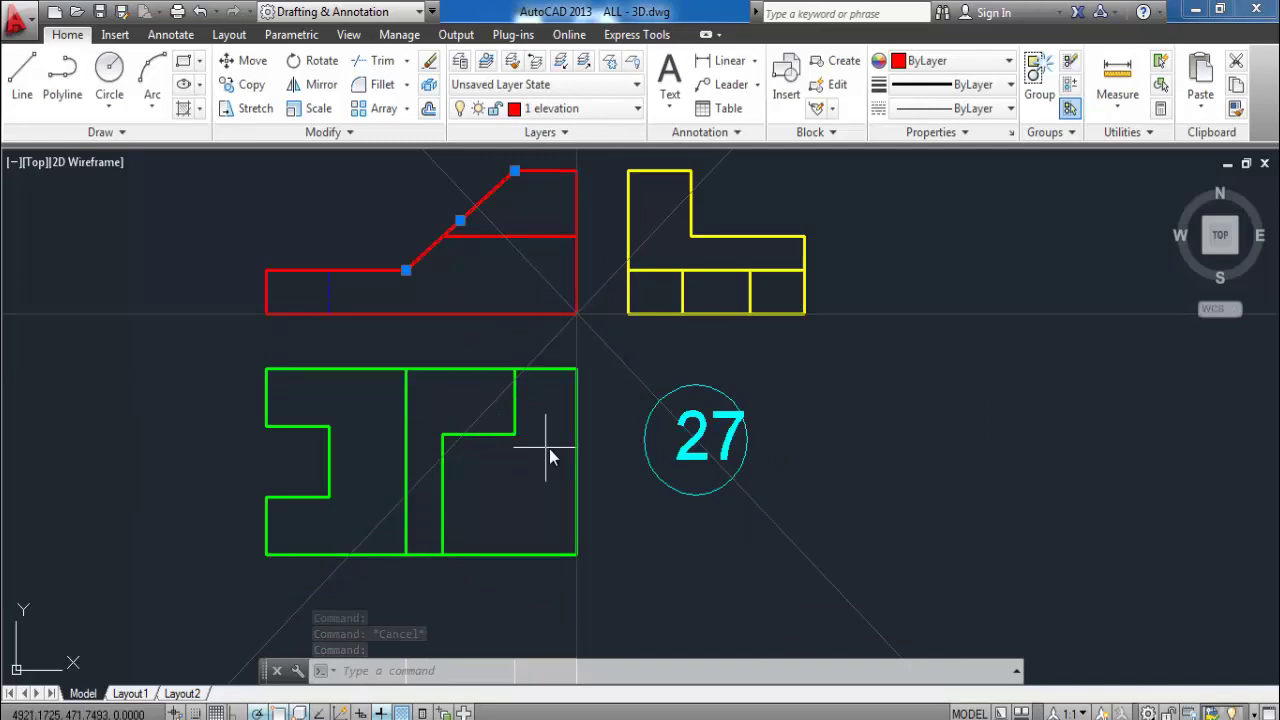
pyautogui.moveTo(544, 468); pyautogui.dragTo(537, 472, button='middle')
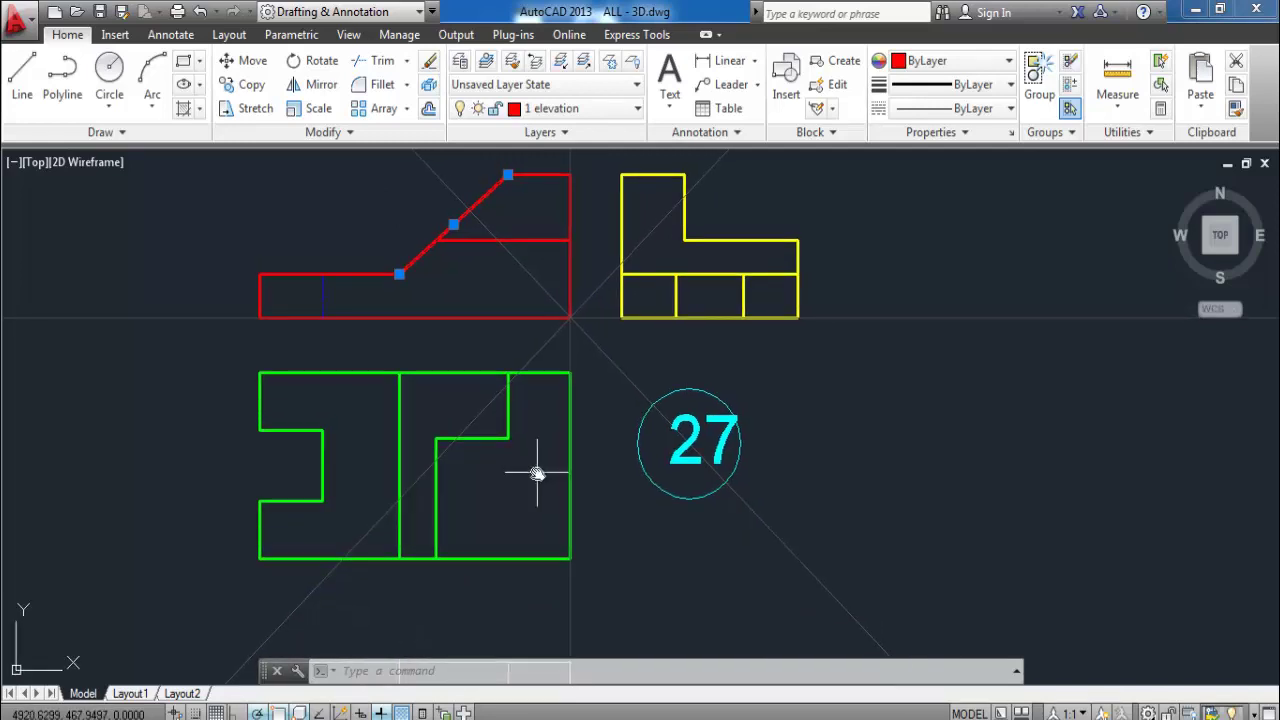
pyautogui.press('Escape')
pyautogui.click(433, 241)
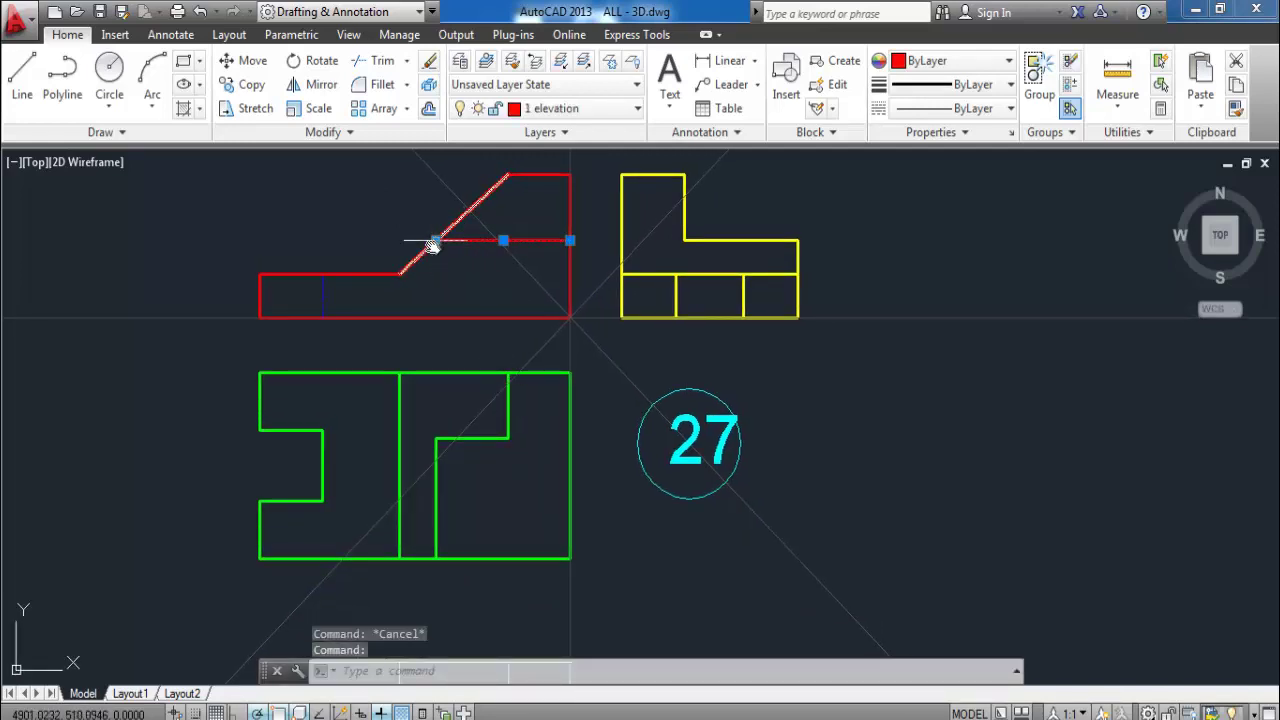
pyautogui.click(428, 541)
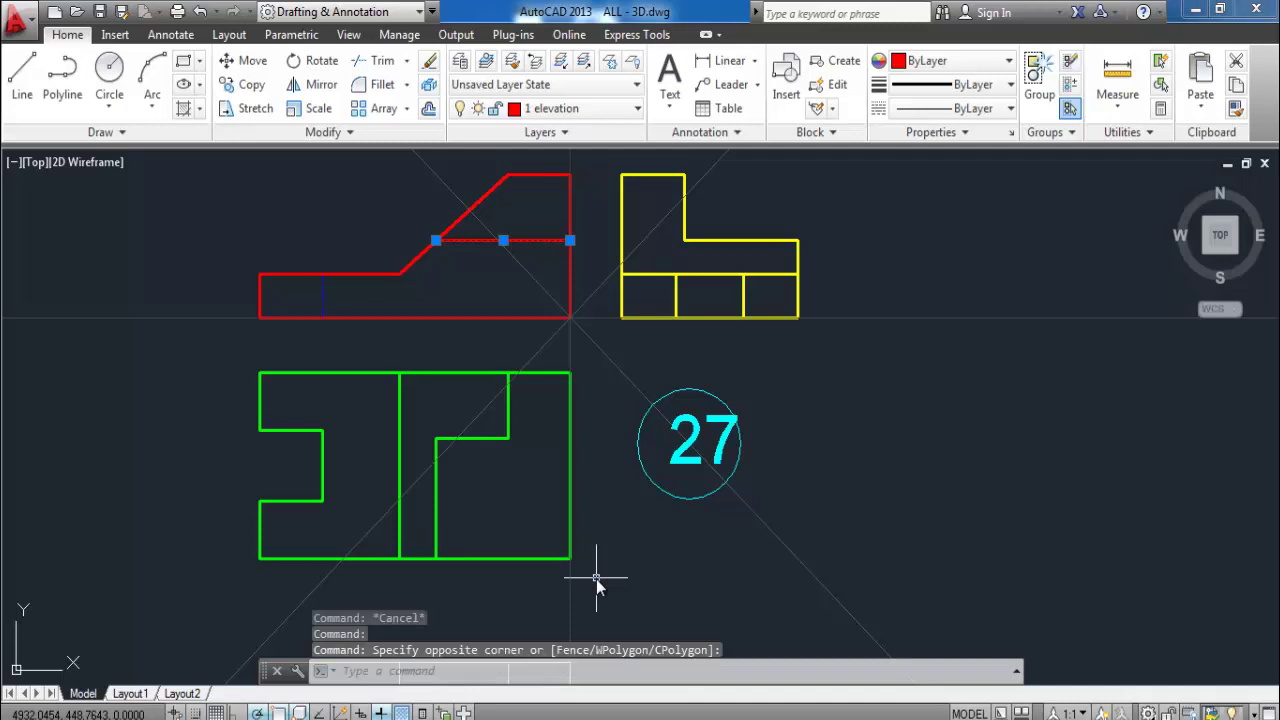
pyautogui.click(428, 550)
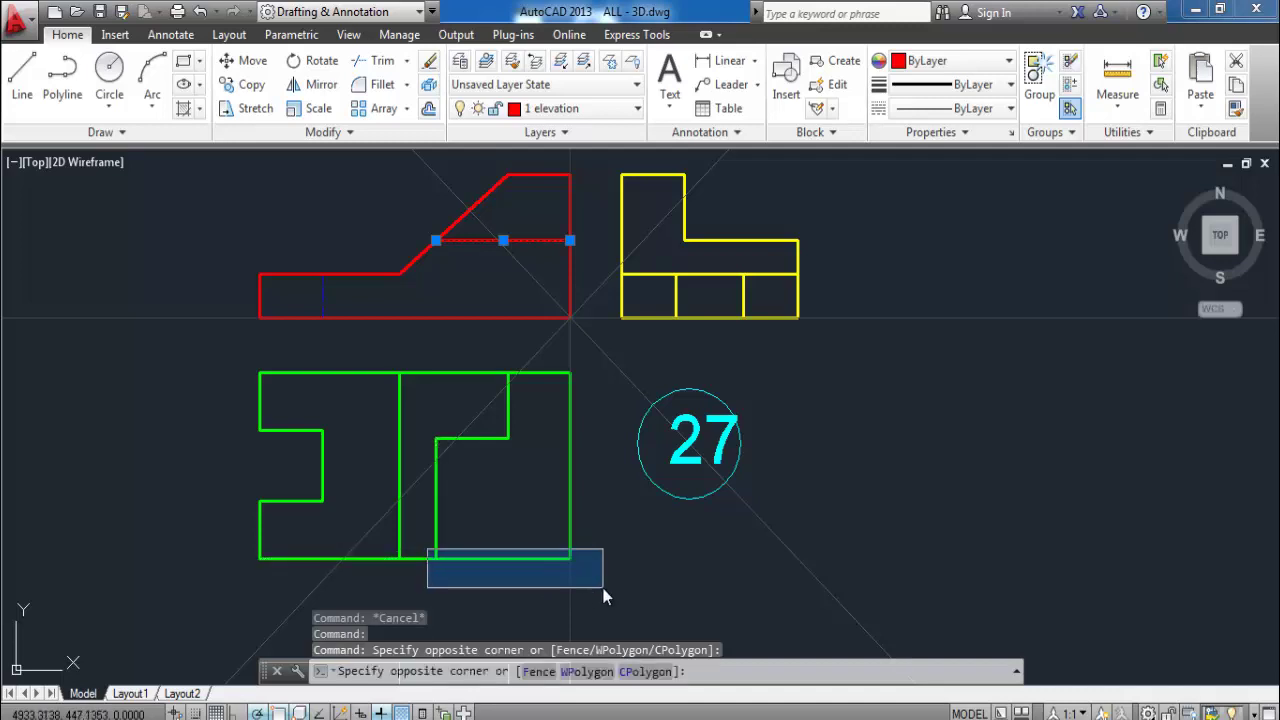
pyautogui.press('Escape')
pyautogui.press('Escape')
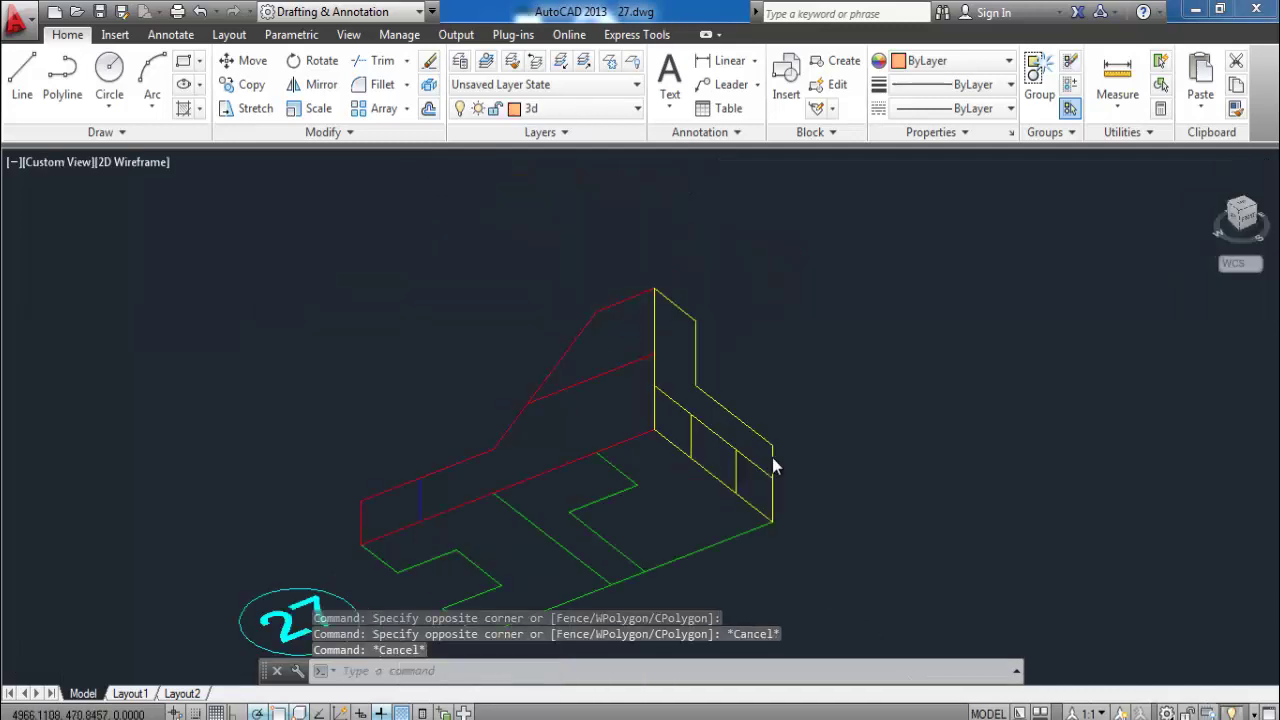
pyautogui.moveTo(893, 513); pyautogui.dragTo(755, 455, button='middle')
pyautogui.press('Escape')
pyautogui.press('Escape')
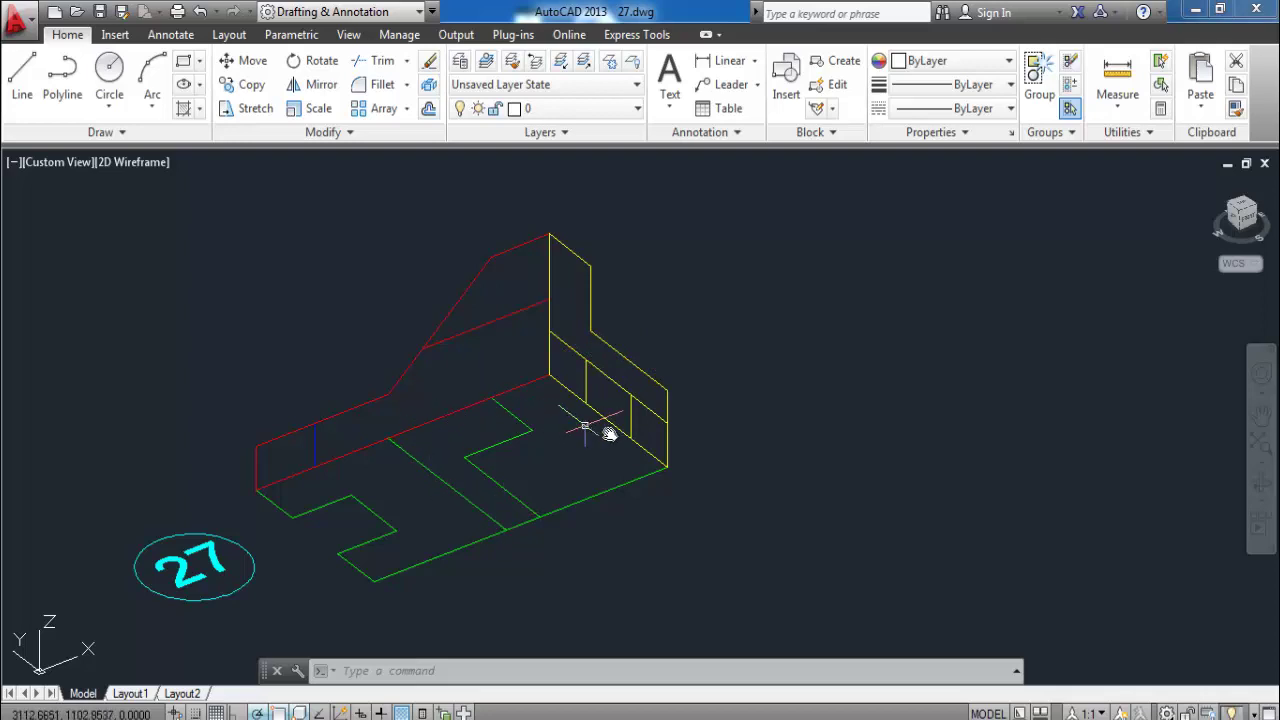
pyautogui.scroll(-2, 715, 415)
# Step: Copy all 31 objects of the folded views up and to the left
pyautogui.write('C')
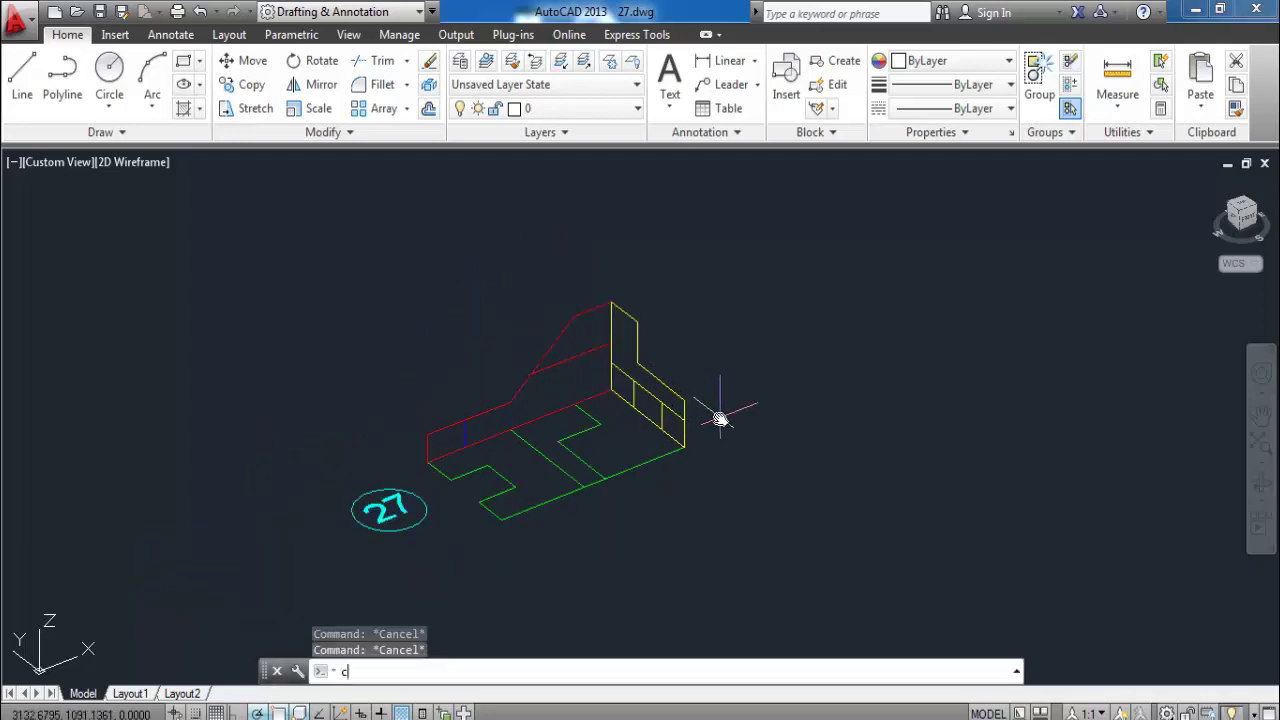
pyautogui.write('o')
pyautogui.press('Return')
pyautogui.click(720, 244)
pyautogui.click(296, 600)
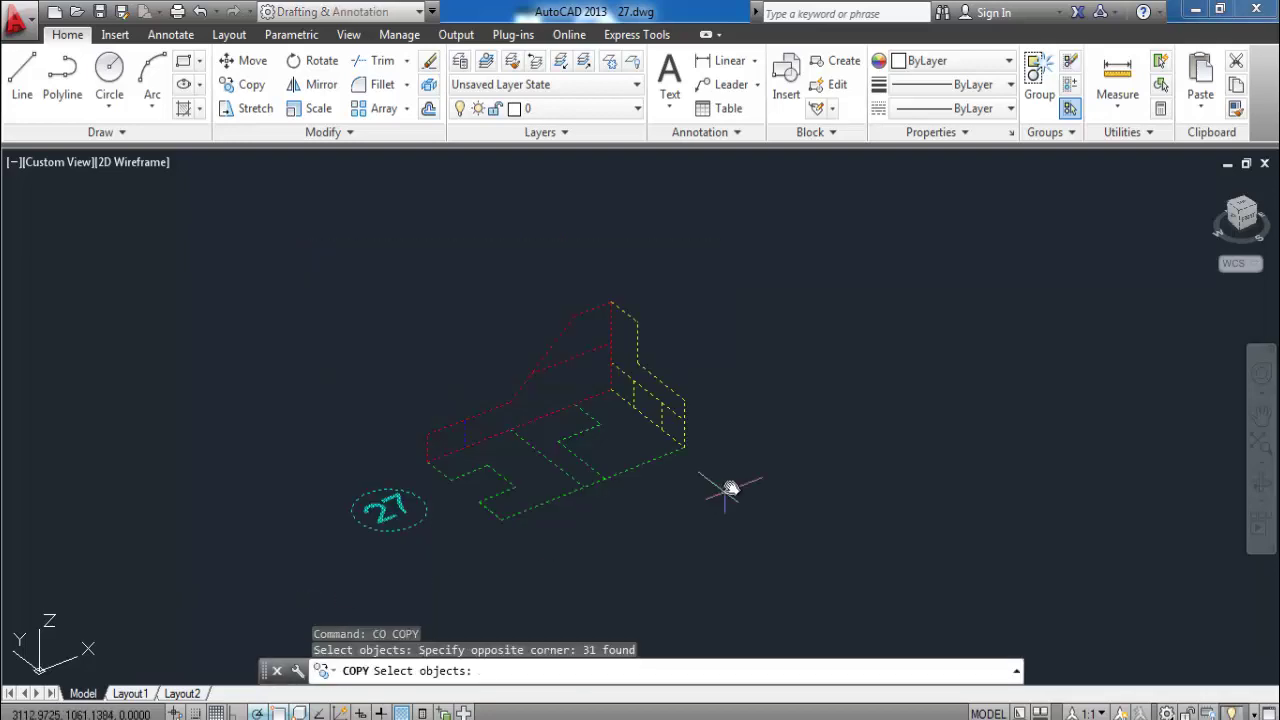
pyautogui.press('Return')
pyautogui.click(336, 560)
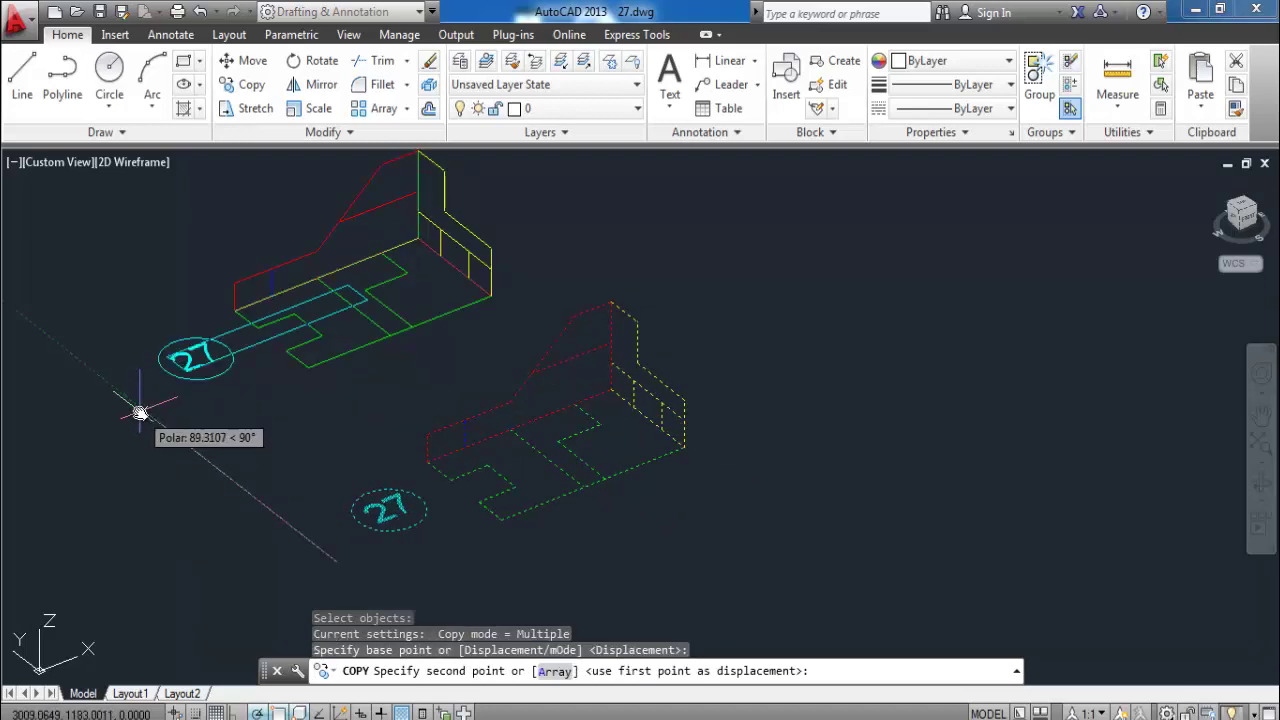
pyautogui.click(108, 382)
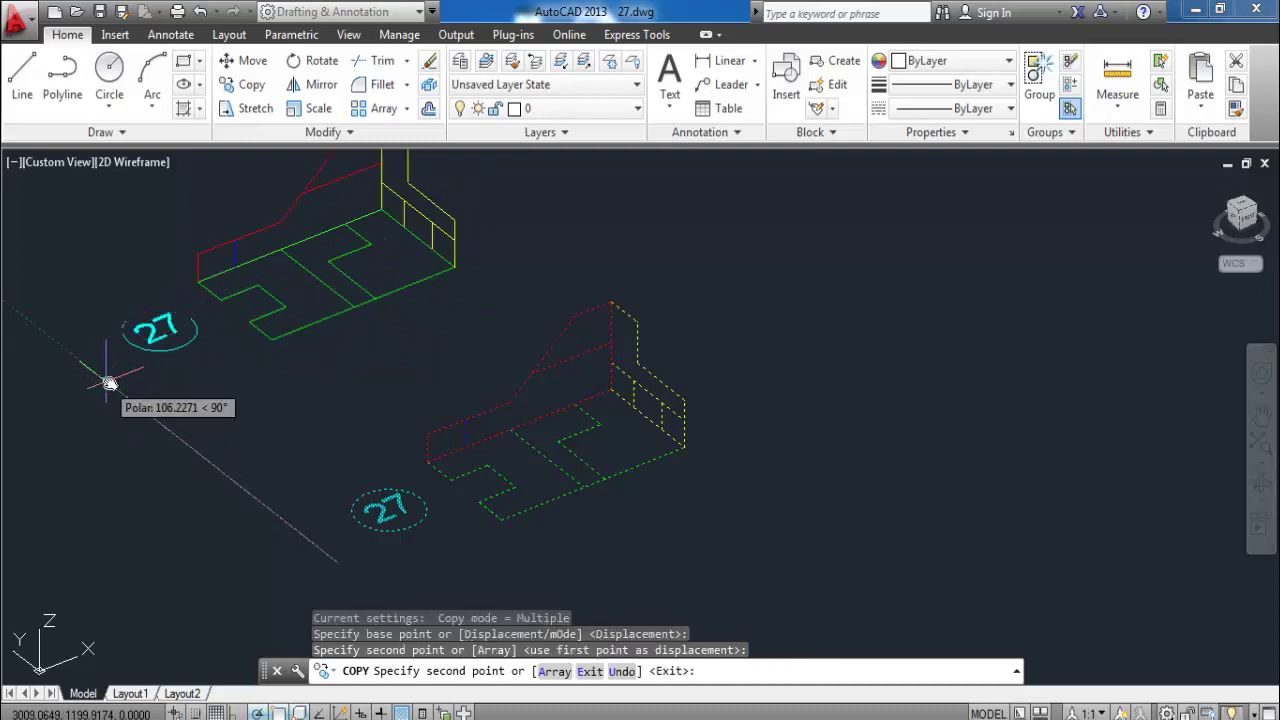
pyautogui.press('Escape')
# Step: Erase the dashed hidden line from the original red elevation
pyautogui.moveTo(586, 434); pyautogui.dragTo(519, 450, button='middle')
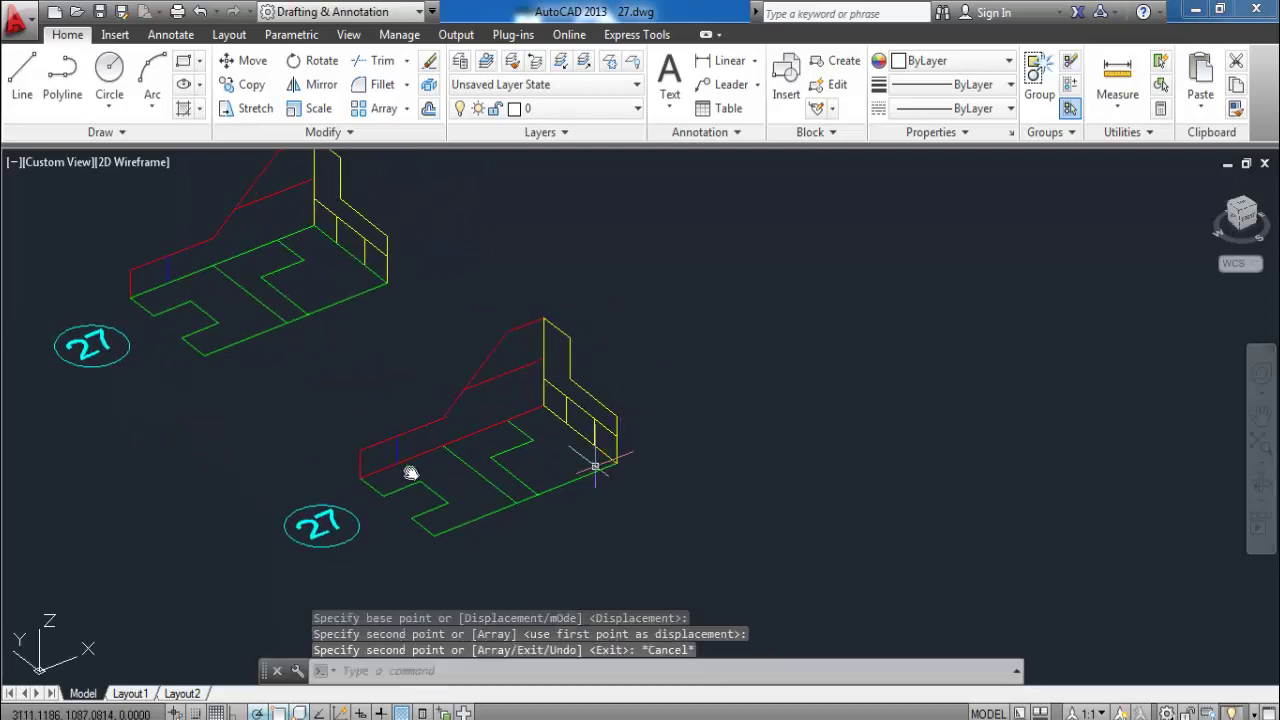
pyautogui.scroll(4, 320, 435)
pyautogui.click(549, 460)
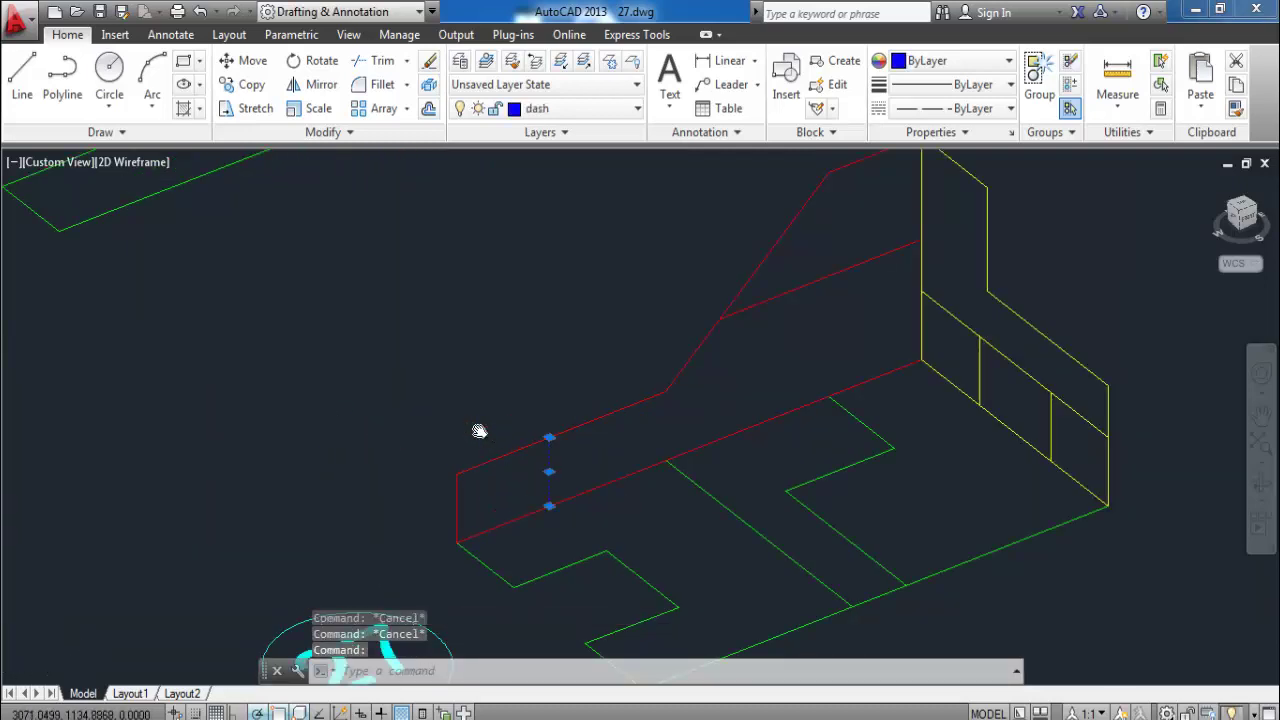
pyautogui.scroll(-2, 479, 431)
pyautogui.press('Delete')
pyautogui.moveTo(757, 434); pyautogui.dragTo(702, 449, button='middle')
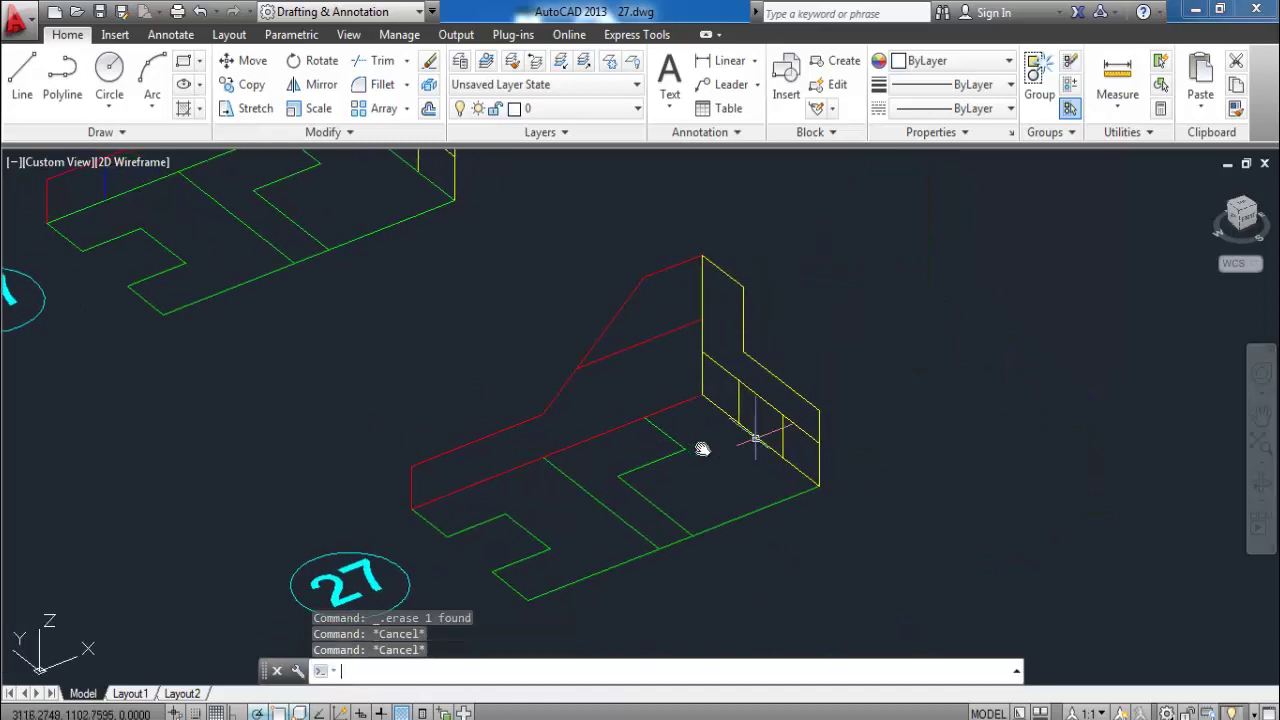
pyautogui.press('Escape')
pyautogui.write('u')
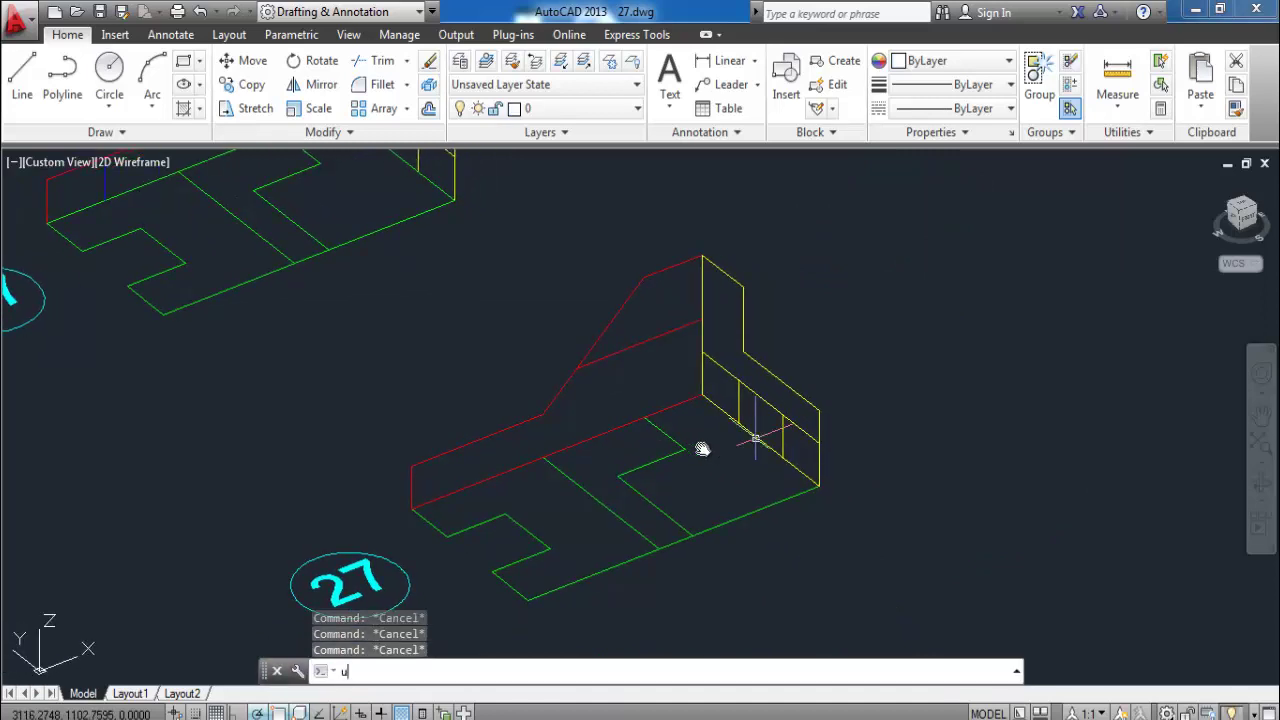
pyautogui.write('cs')
pyautogui.press('Return')
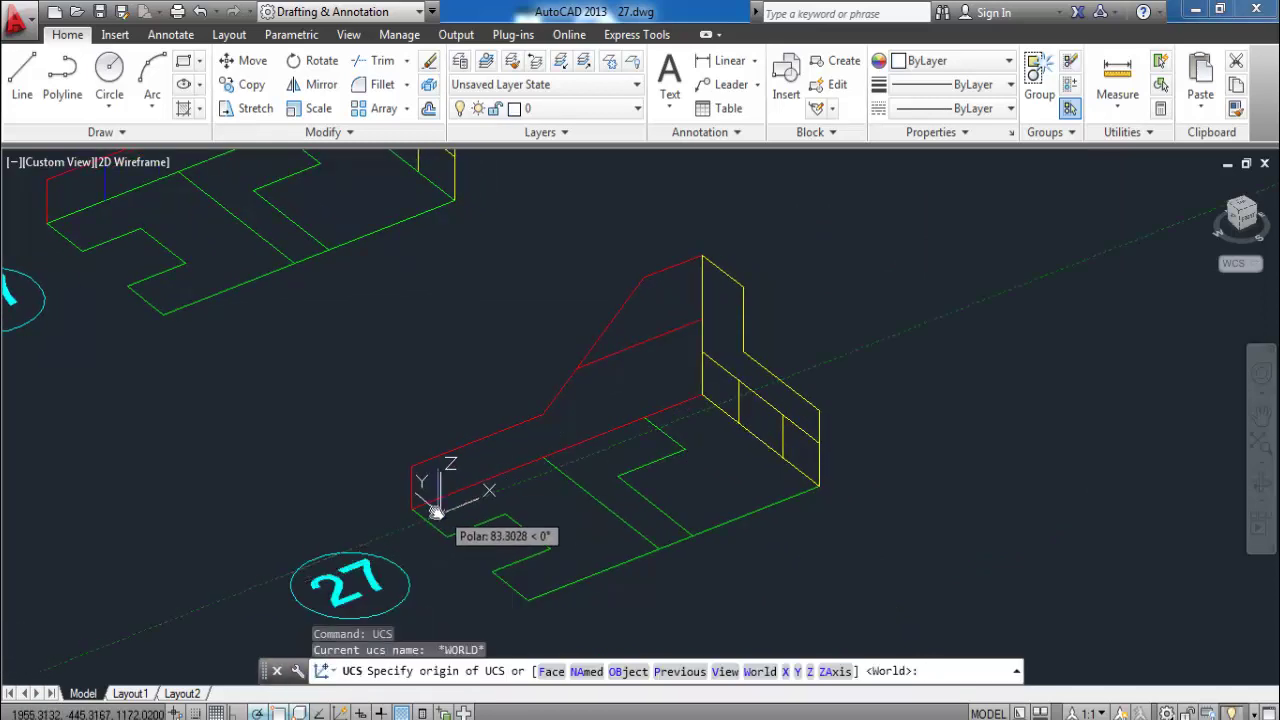
# Step: Place the UCS origin at the red elevation's front-left corner, with the X axis along its edge
pyautogui.click(412, 507)
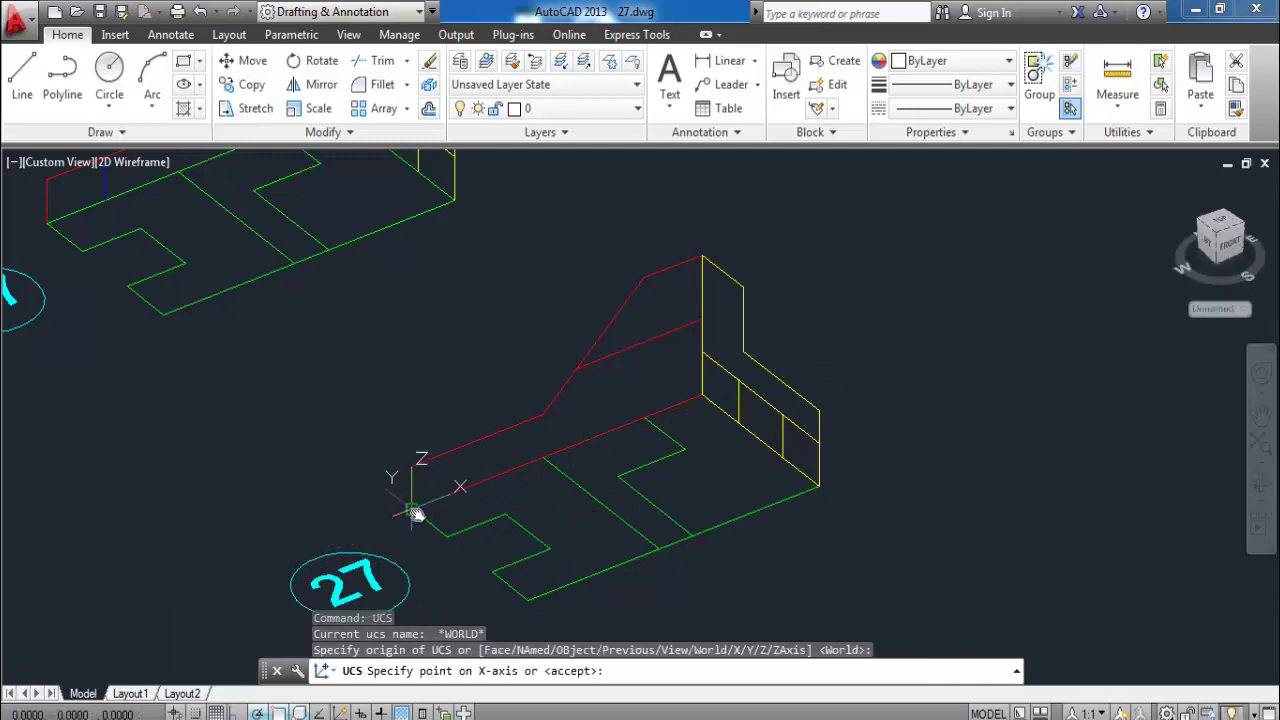
pyautogui.click(852, 333)
pyautogui.press('Escape')
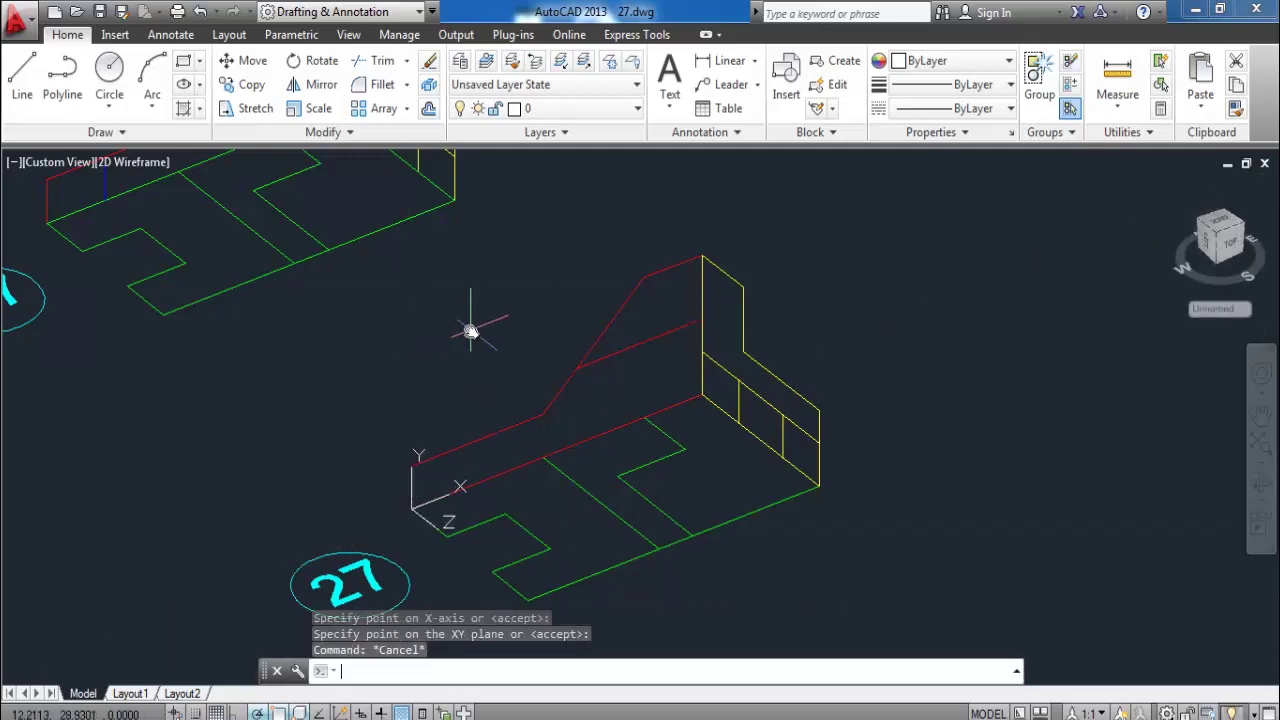
# Step: Create closed boundary polylines inside the red elevation's regions with BOUNDARY
pyautogui.write('bo')
pyautogui.press('Return')
pyautogui.click(486, 263)
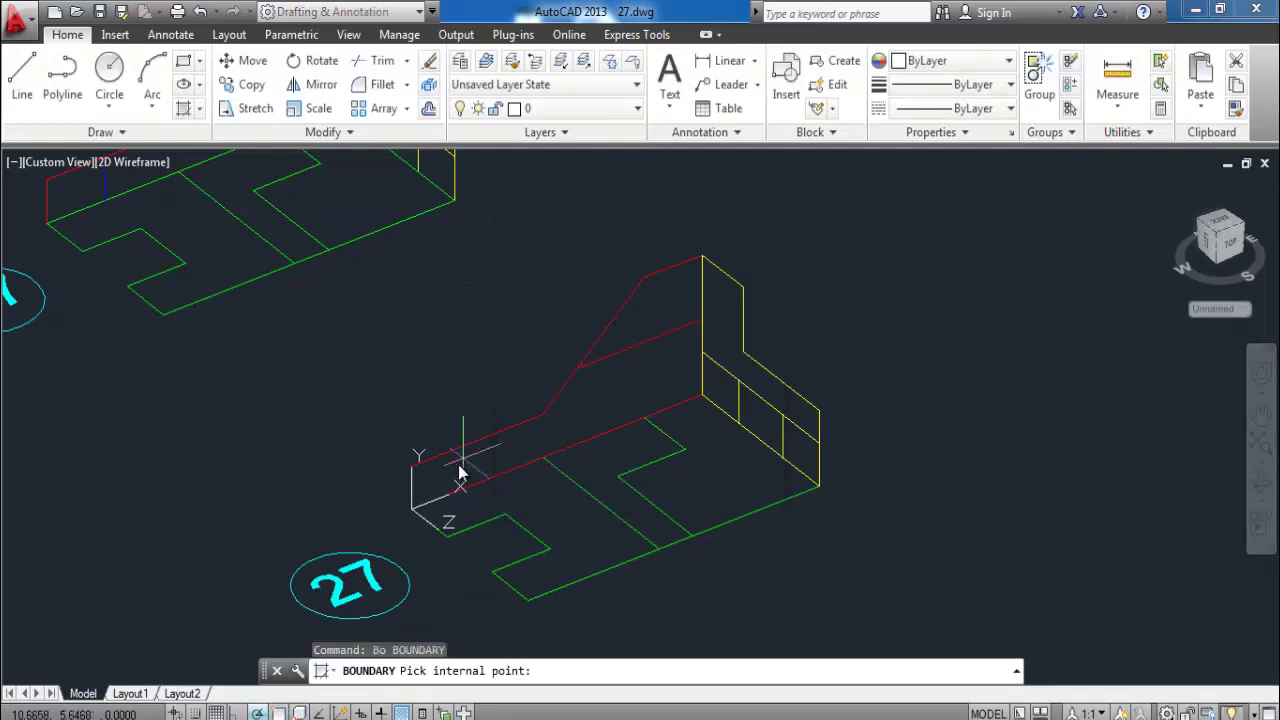
pyautogui.click(460, 473)
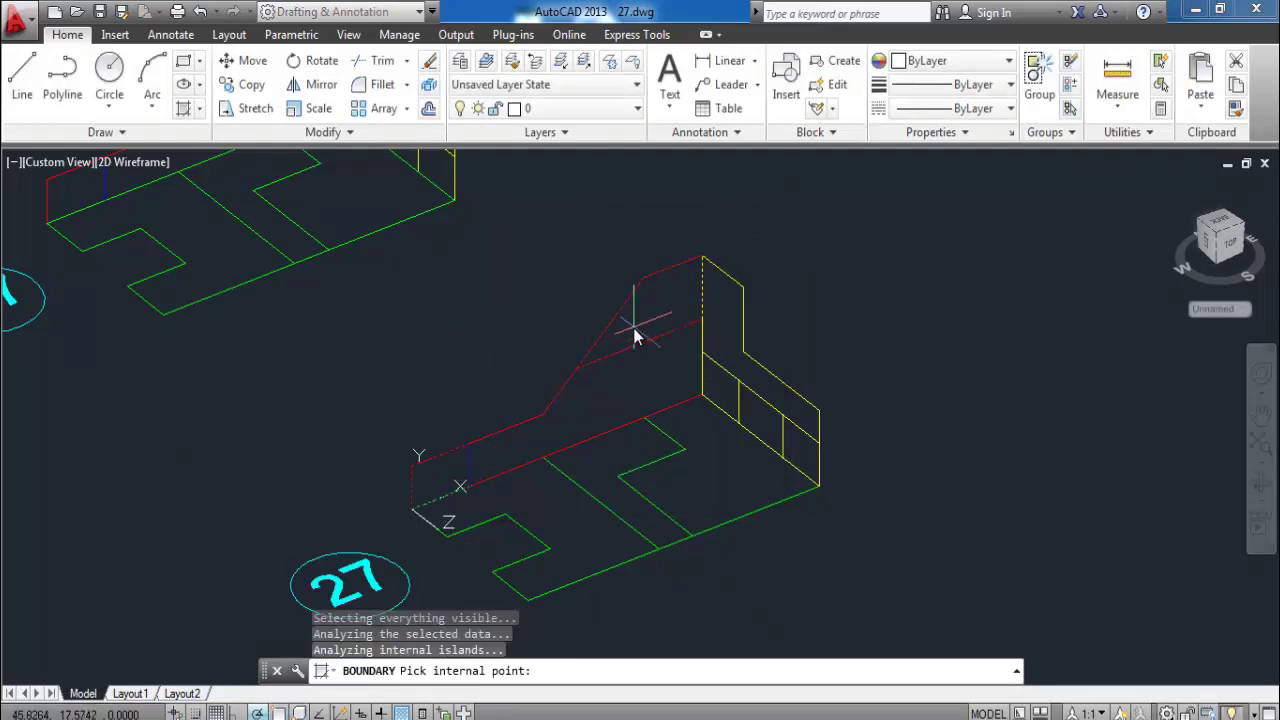
pyautogui.press('Return')
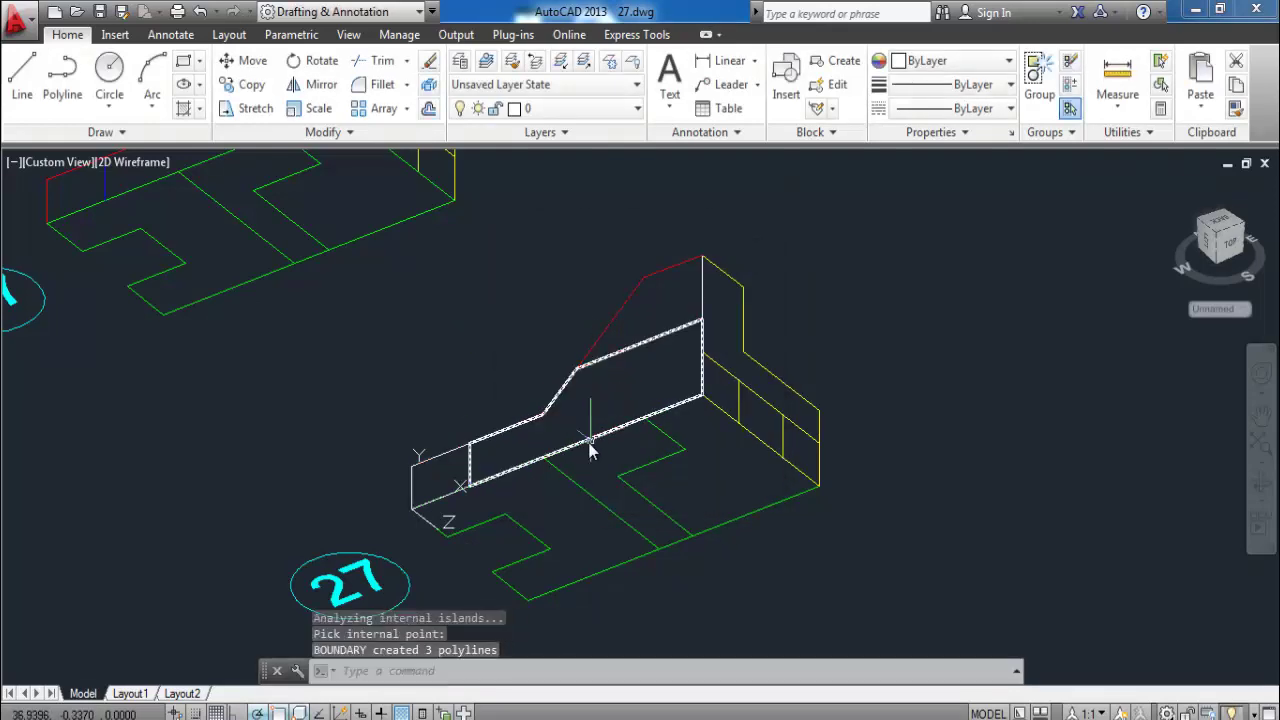
pyautogui.press('Escape')
pyautogui.press('Escape')
pyautogui.press('Escape')
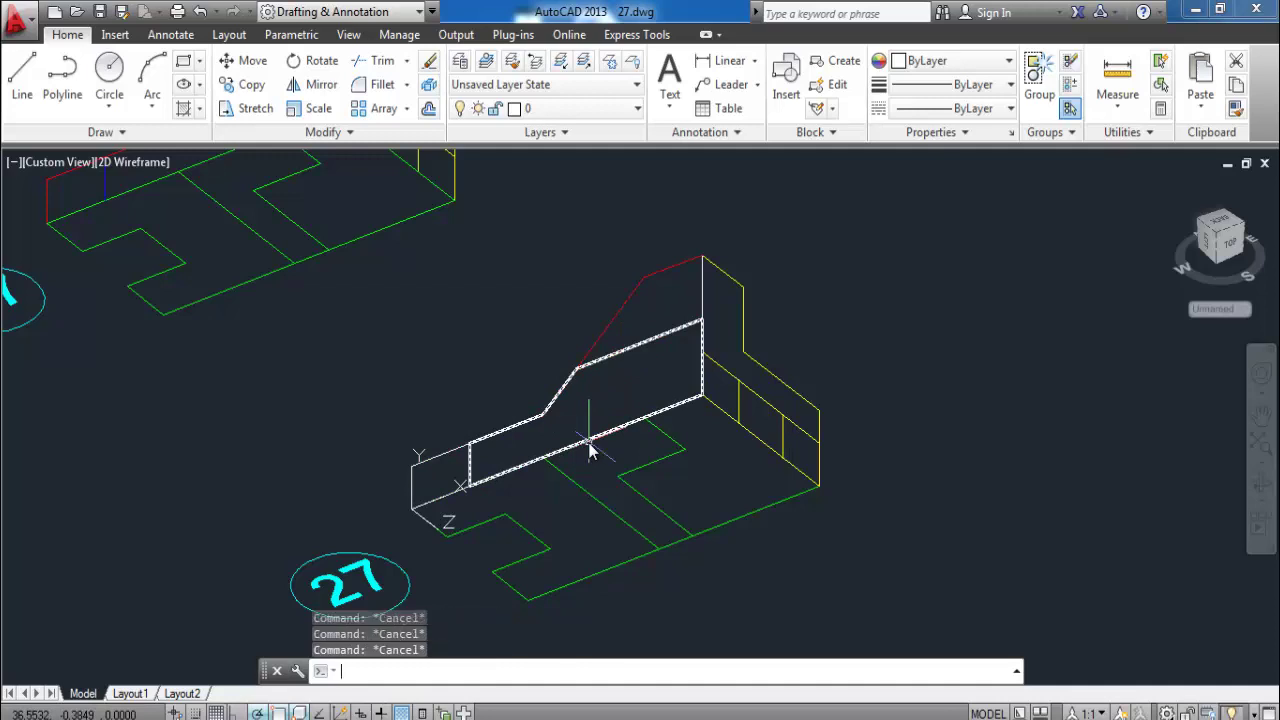
pyautogui.write('EXT')
# Step: Extrude the outlined elevation profile into a solid, abandoning a second extrusion
pyautogui.press('Return')
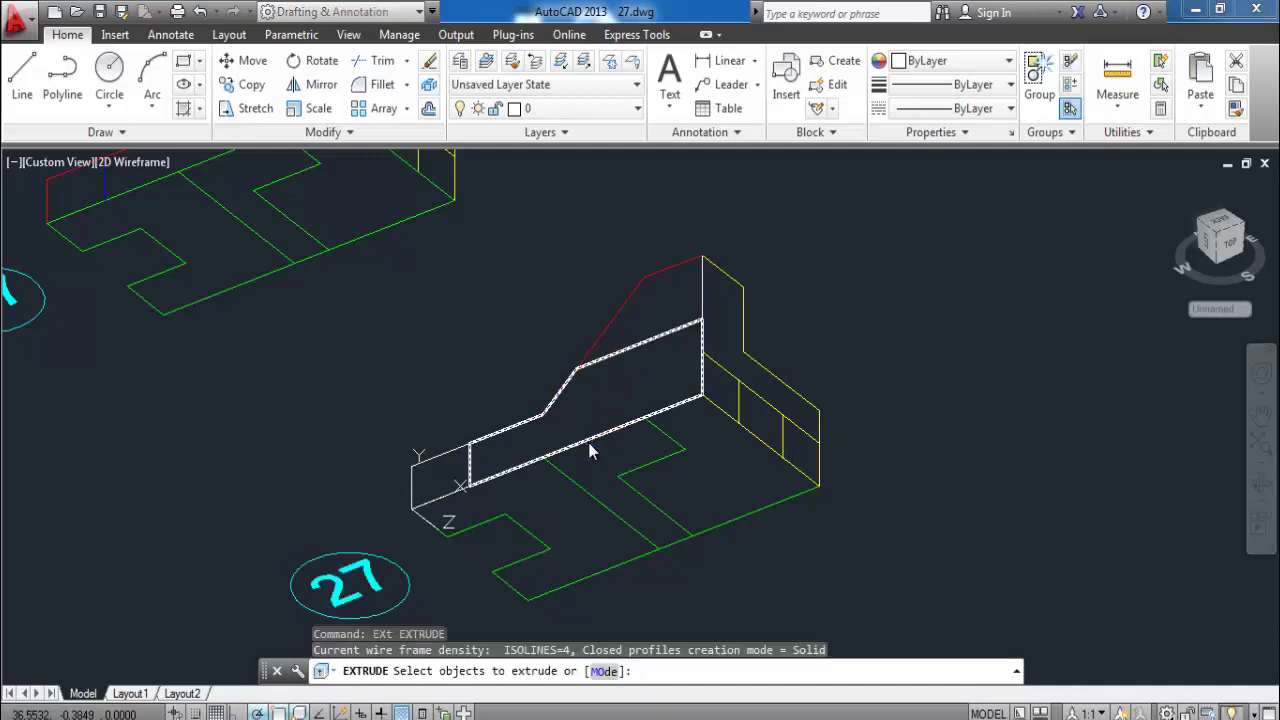
pyautogui.click(591, 443)
pyautogui.press('Return')
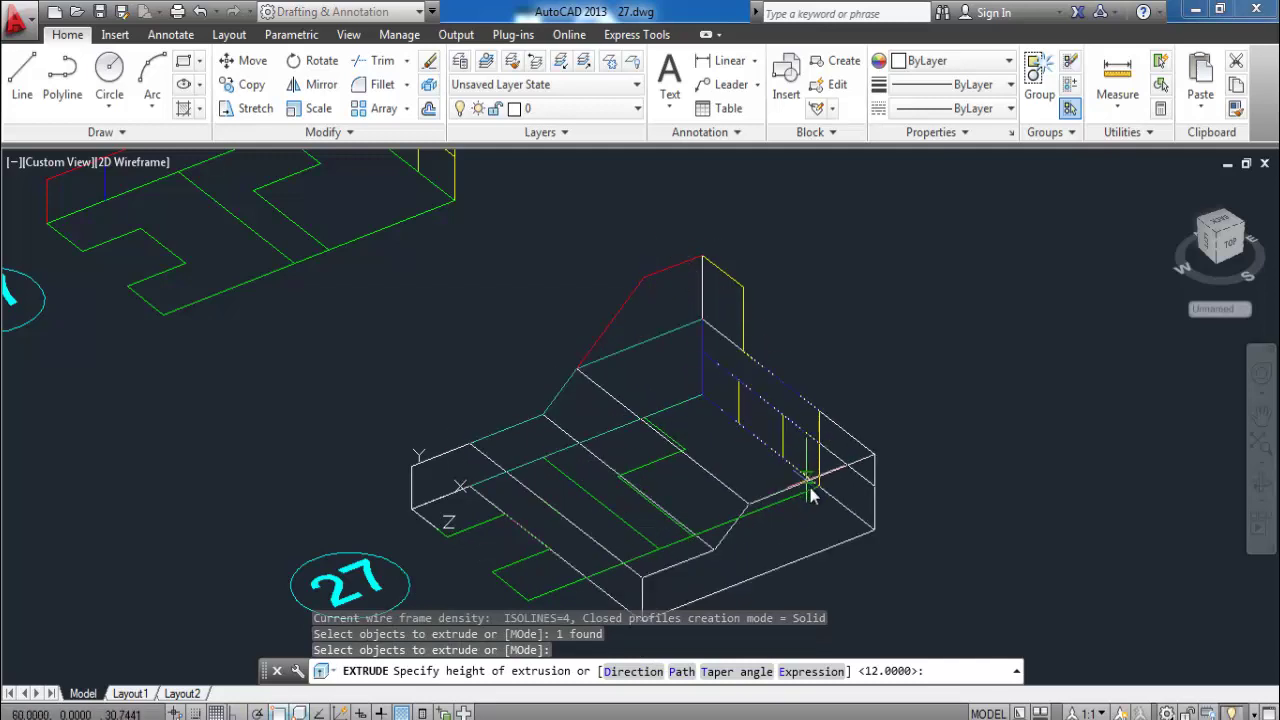
pyautogui.click(818, 494)
pyautogui.press('Return')
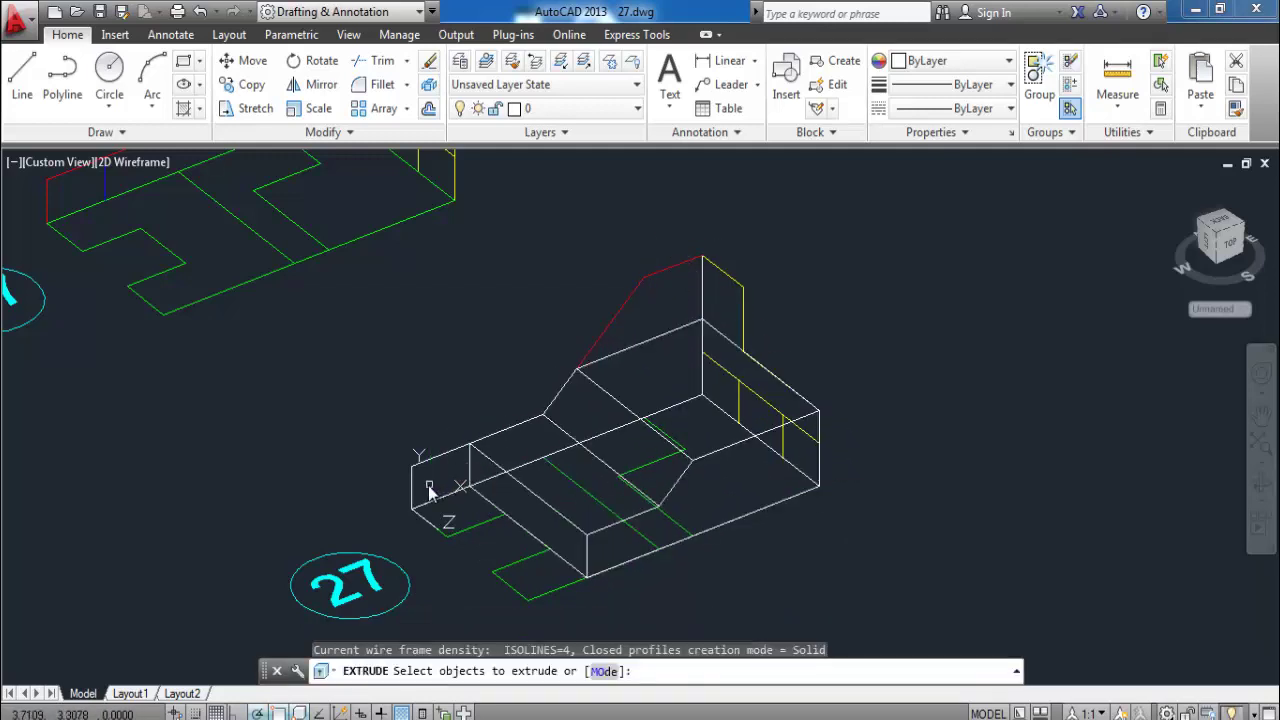
pyautogui.click(423, 488)
pyautogui.click(412, 489)
pyautogui.press('Escape')
pyautogui.press('Escape')
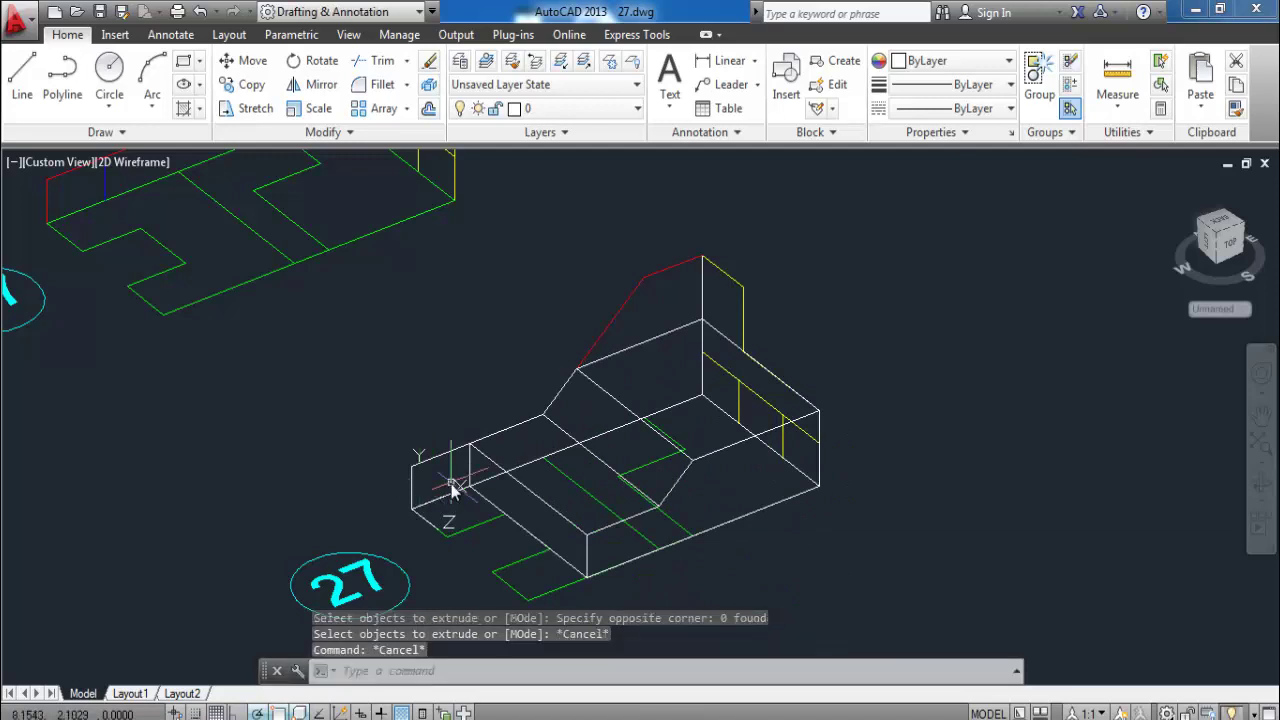
pyautogui.write('p')
pyautogui.press('Return')
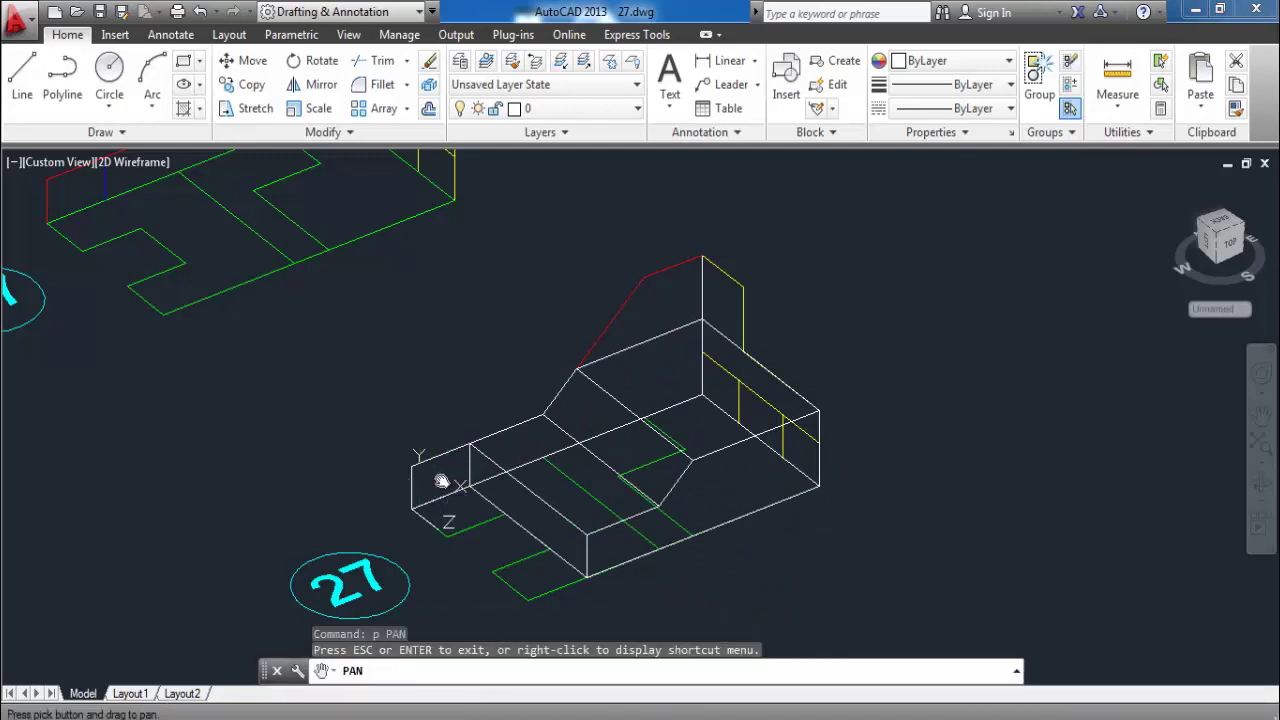
pyautogui.press('Escape')
# Step: Press-pull the left end and front tab areas into solid blocks
pyautogui.write('PREs')
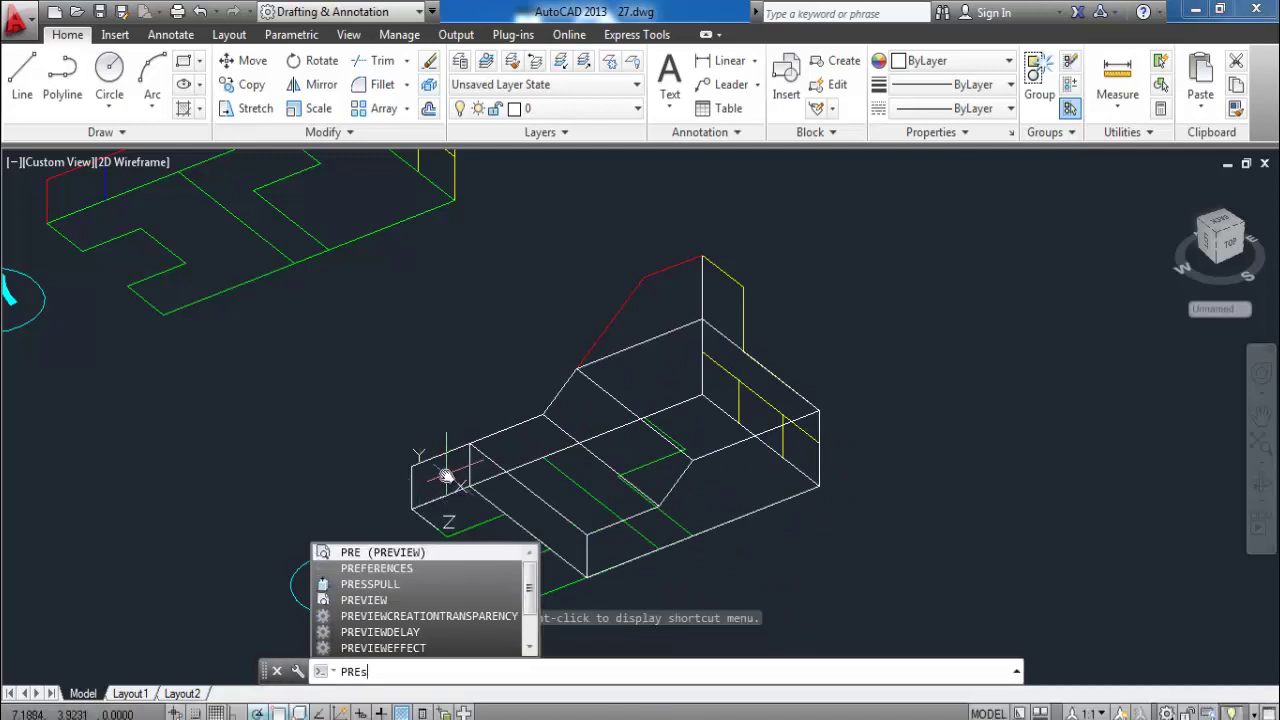
pyautogui.write('spull')
pyautogui.press('Return')
pyautogui.click(445, 468)
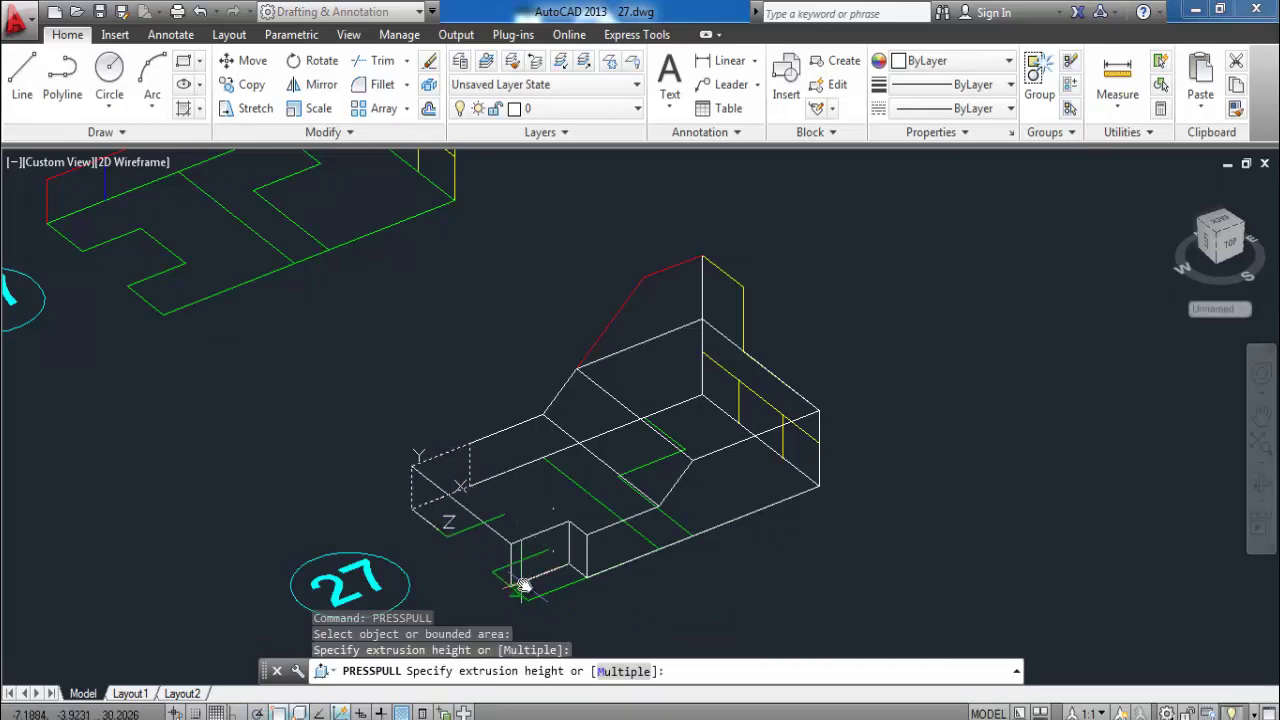
pyautogui.click(524, 590)
pyautogui.click(488, 550)
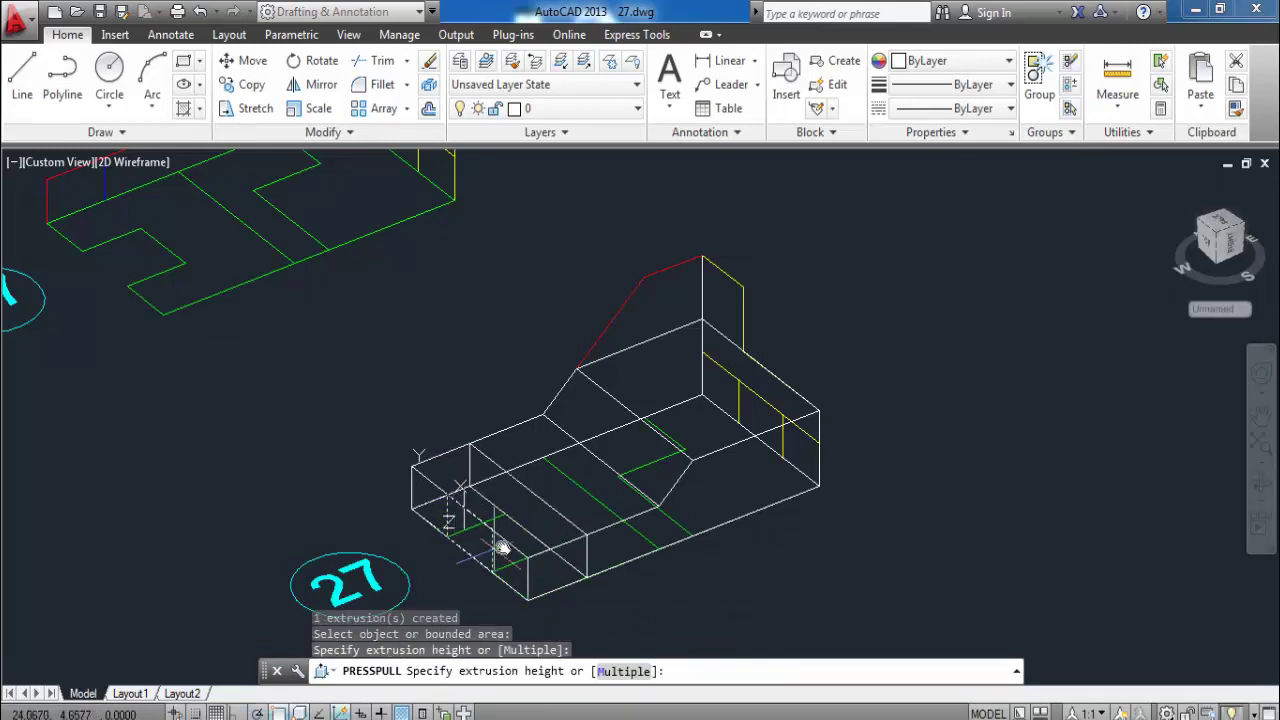
pyautogui.click(550, 549)
pyautogui.press('Escape')
pyautogui.press('Escape')
pyautogui.moveTo(669, 507); pyautogui.dragTo(640, 480, button='middle')
pyautogui.press('Escape')
pyautogui.click(660, 490)
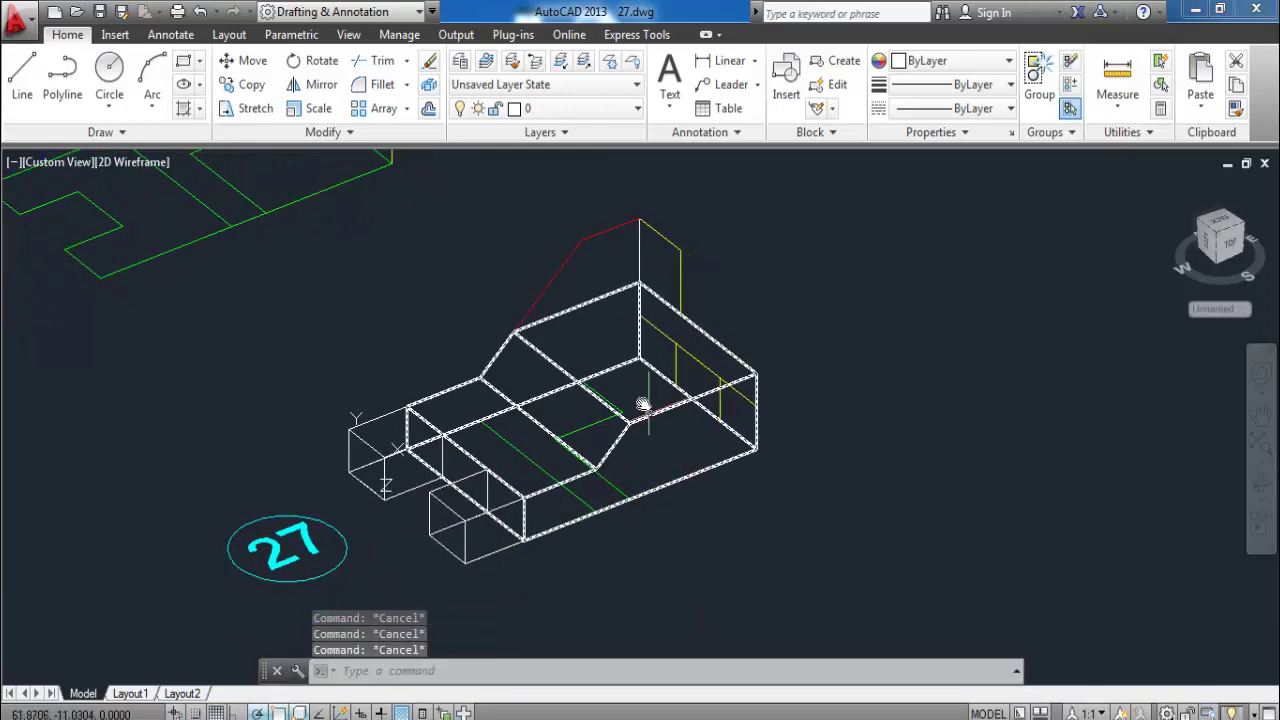
pyautogui.press('Escape')
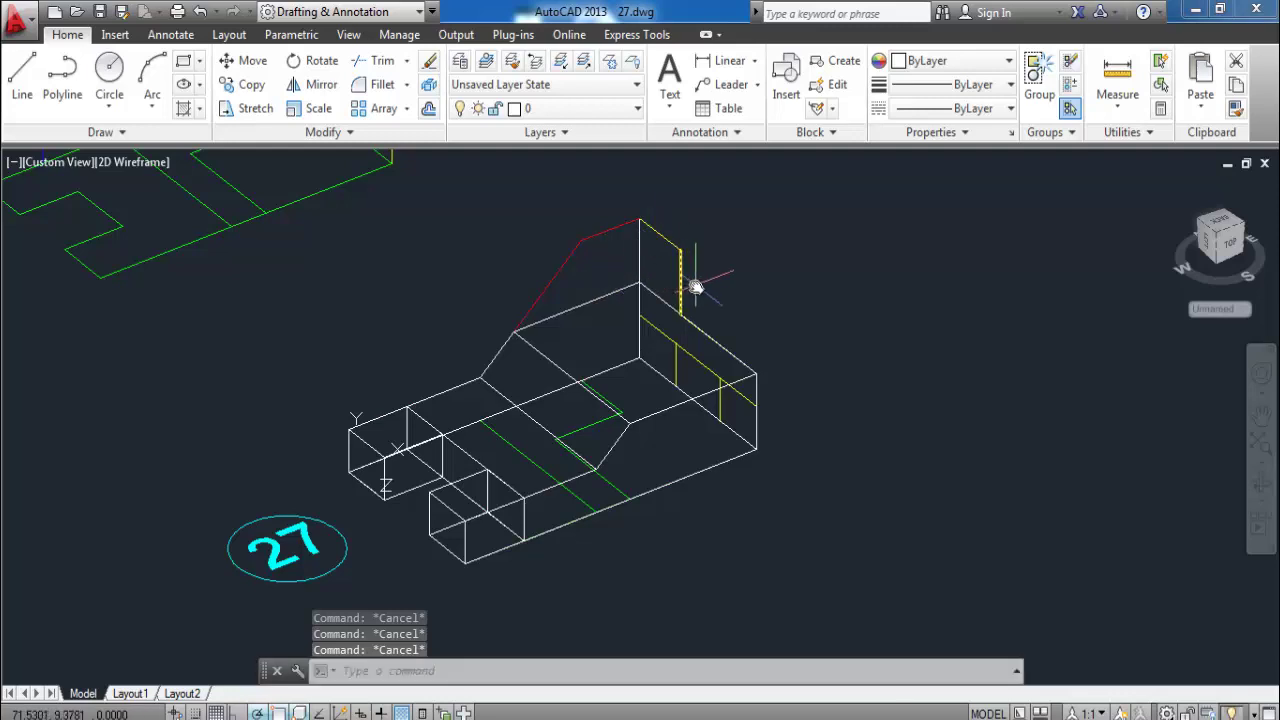
# Step: Press-pull the slanted upright outline into a solid block
pyautogui.write('B')
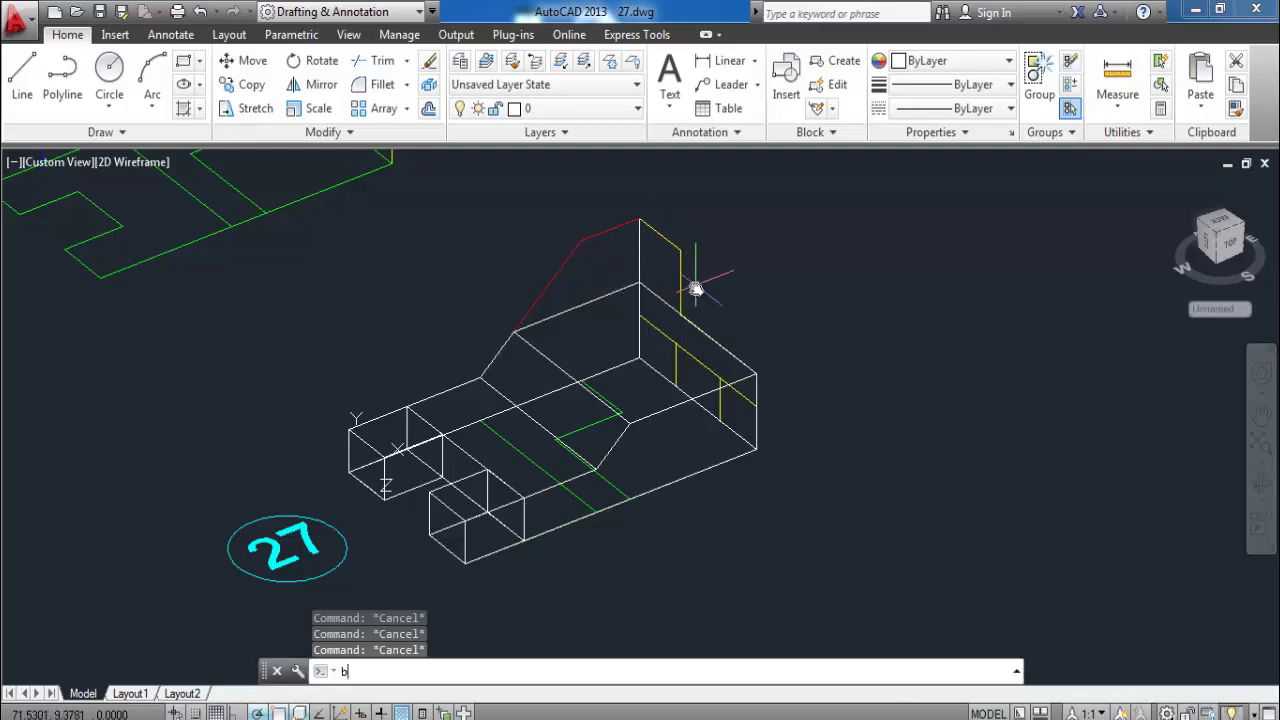
pyautogui.write('REs')
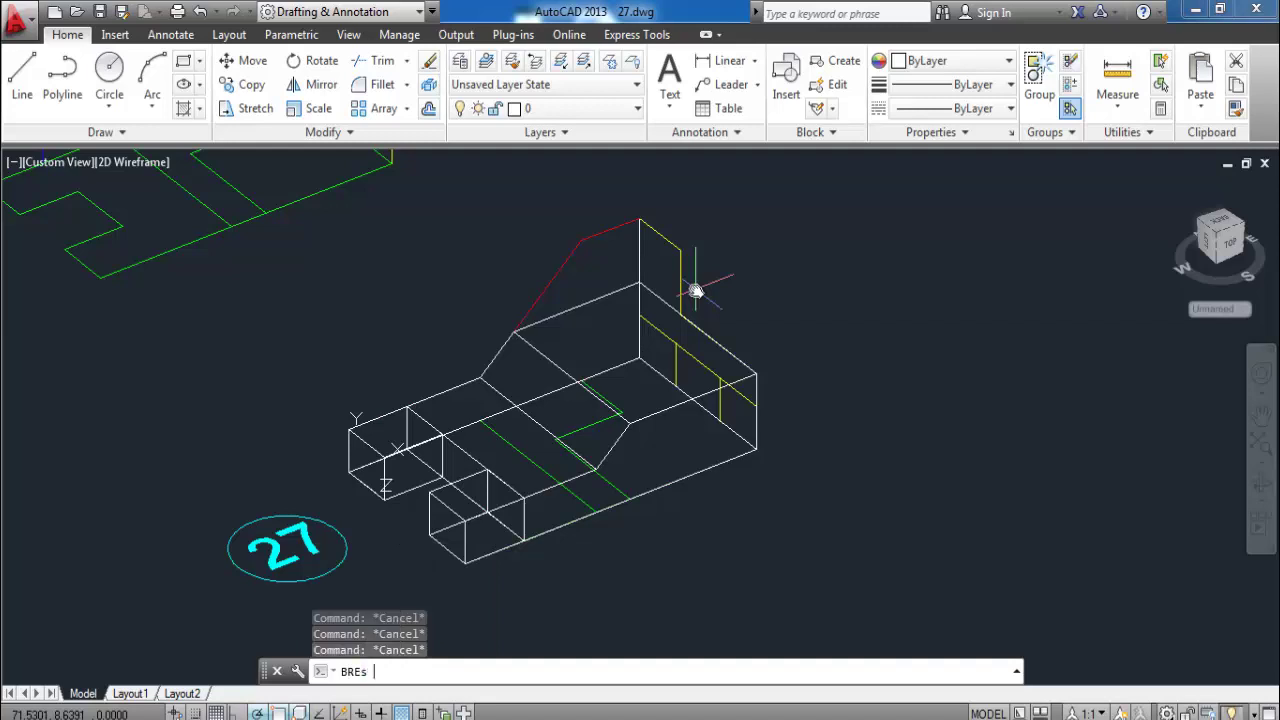
pyautogui.press('Return')
pyautogui.press('Escape')
pyautogui.press('Escape')
pyautogui.write('pres')
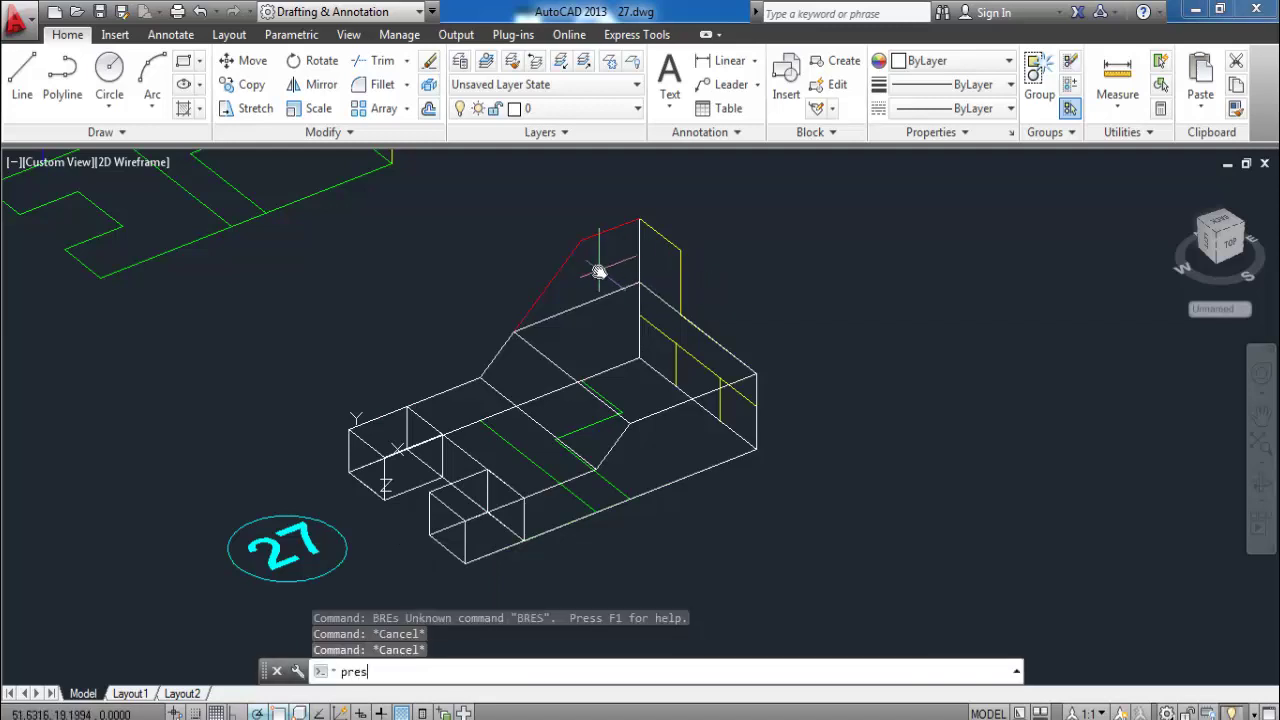
pyautogui.press('Return')
pyautogui.click(588, 278)
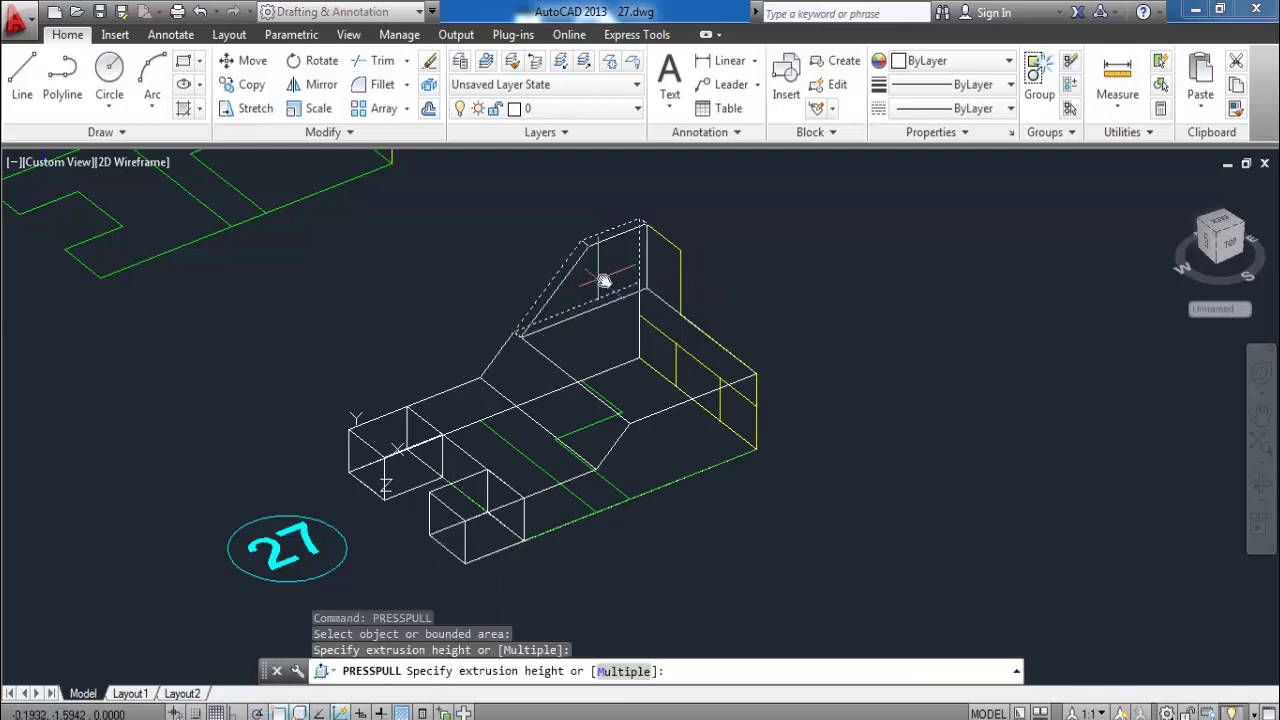
pyautogui.click(679, 253)
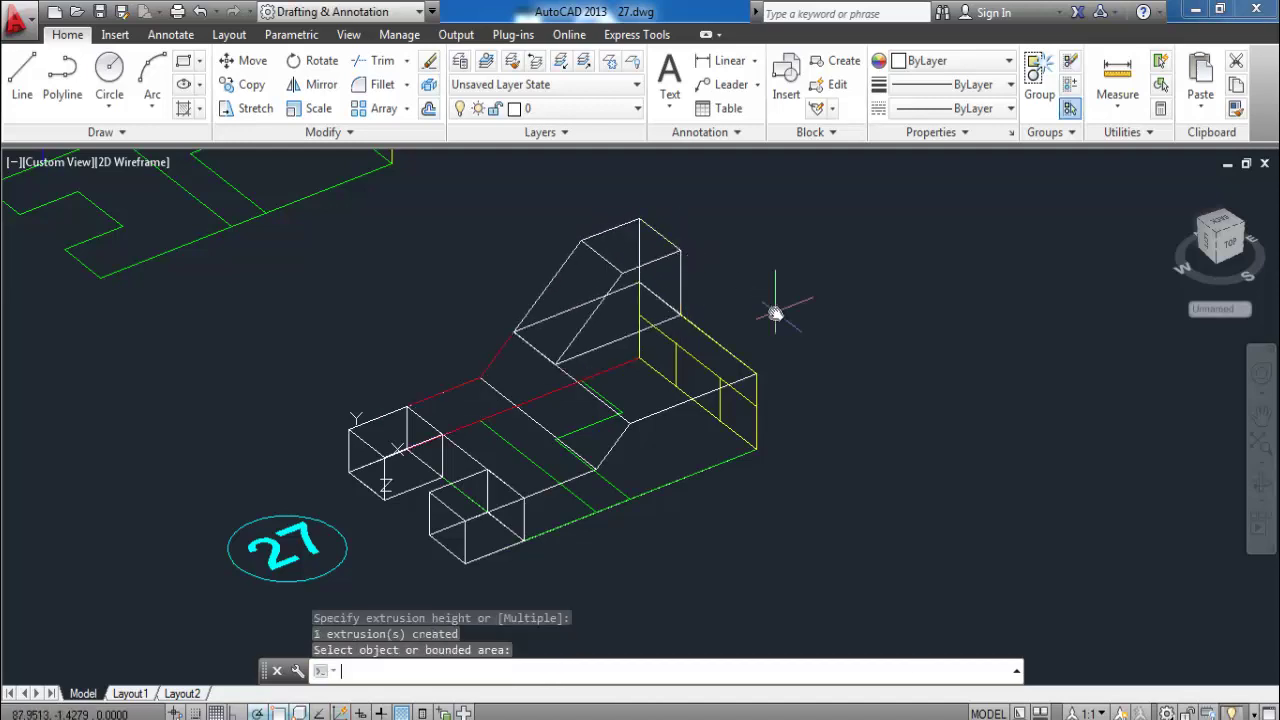
pyautogui.press('Escape')
pyautogui.press('Escape')
pyautogui.press('Escape')
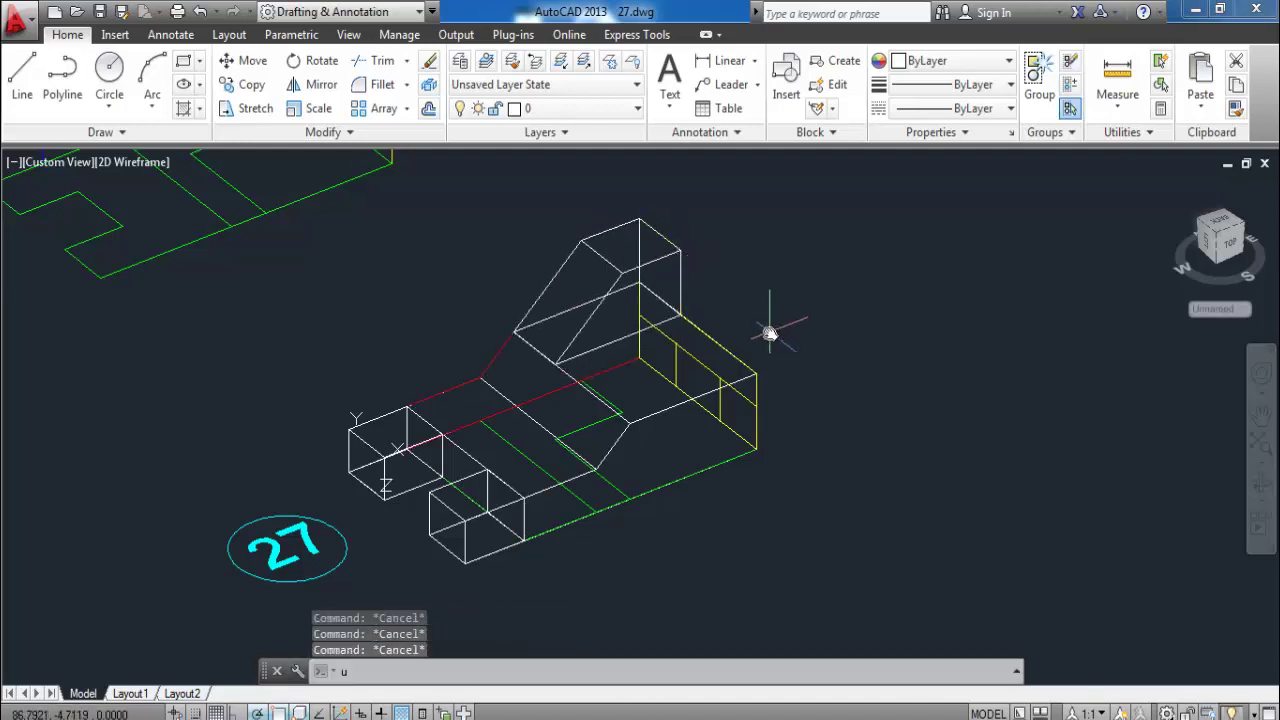
# Step: Unite all of part 27's pieces into one solid with UNI
pyautogui.write('uni')
pyautogui.press('Return')
pyautogui.click(771, 200)
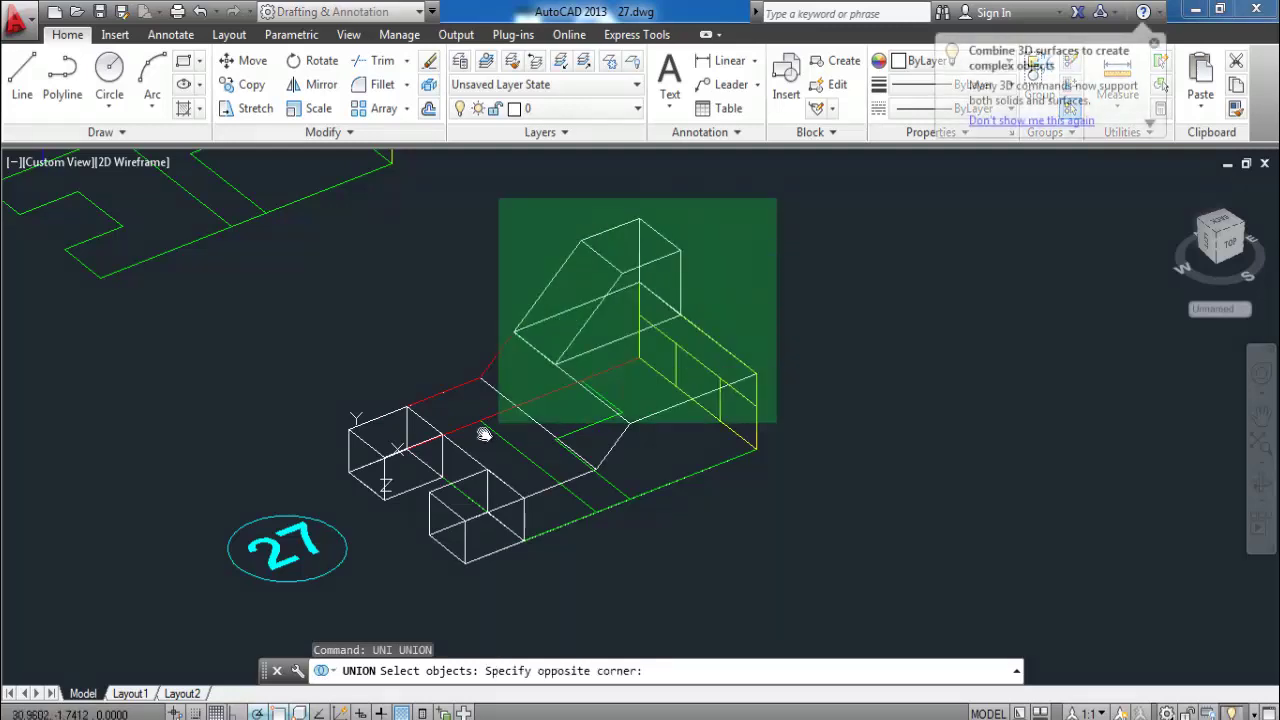
pyautogui.click(349, 563)
pyautogui.press('Return')
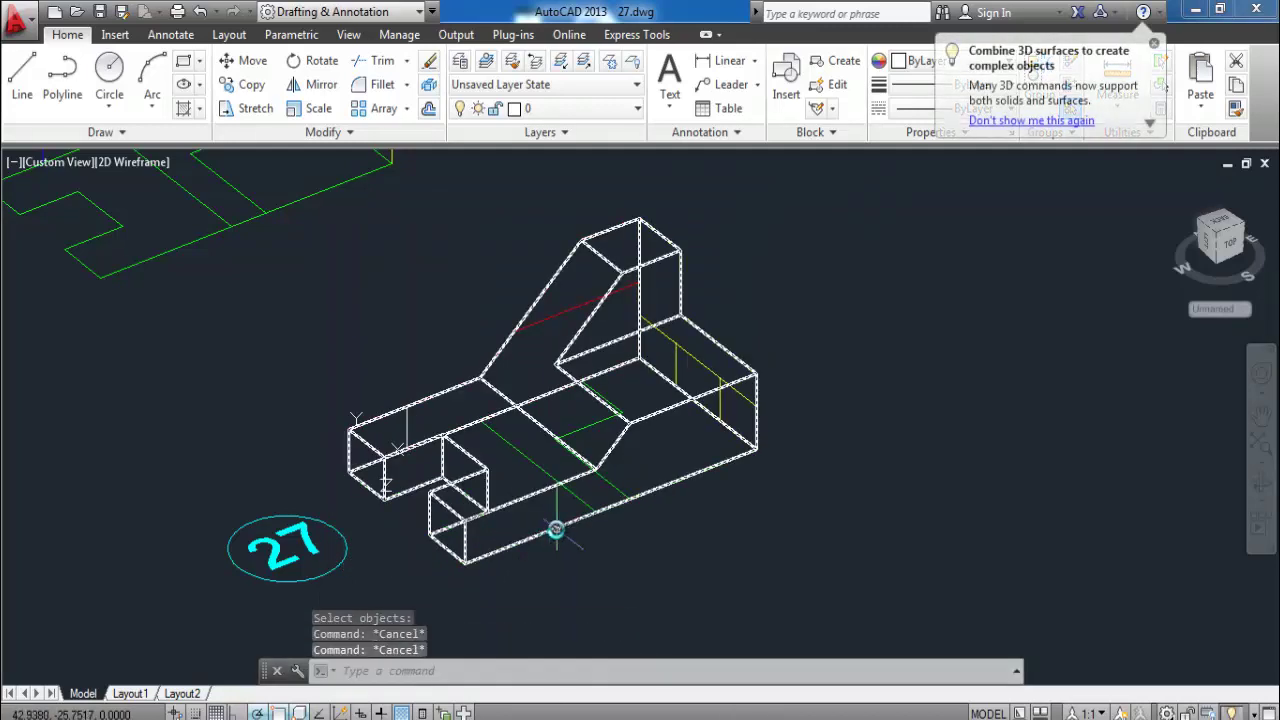
pyautogui.write('m')
pyautogui.press('Return')
# Step: Move the united solid to the right of the folded views
pyautogui.click(633, 419)
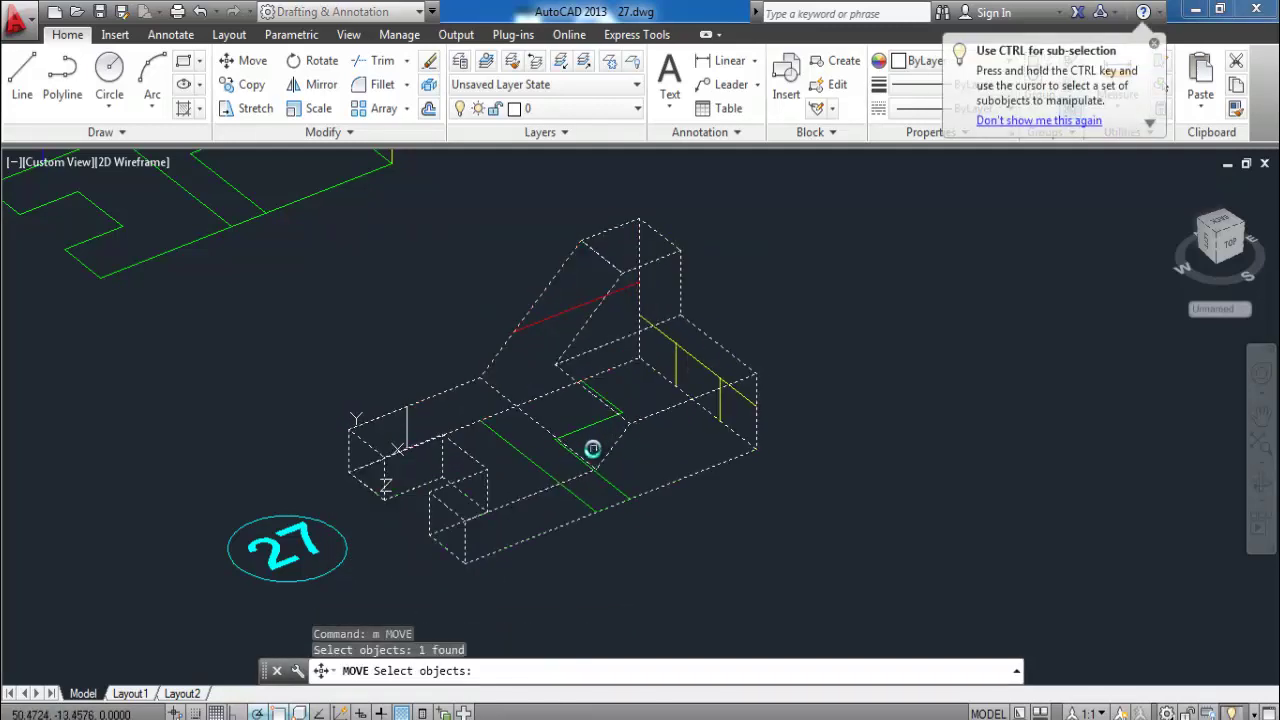
pyautogui.scroll(-3, 600, 450)
pyautogui.press('Return')
pyautogui.click(658, 478)
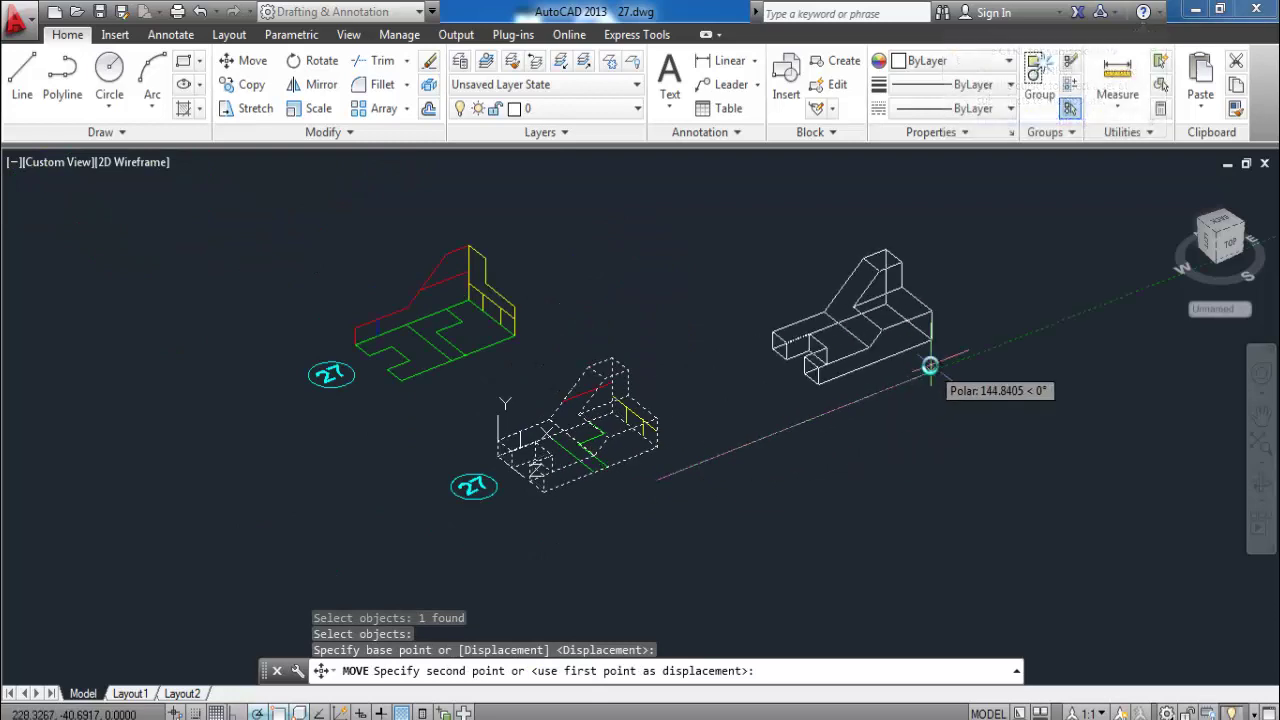
pyautogui.press('Escape')
pyautogui.press('Escape')
pyautogui.press('Escape')
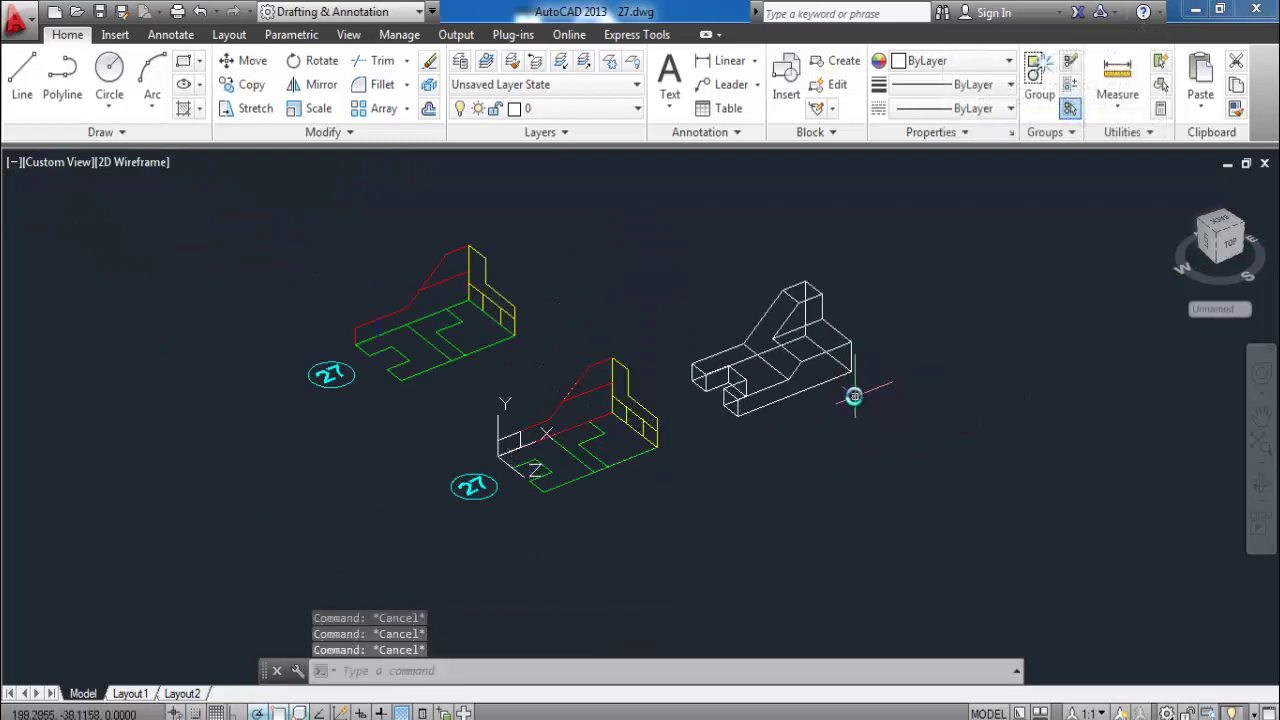
pyautogui.scroll(2, 852, 398)
# Step: Set the visual style to Realistic with VS
pyautogui.write('v')
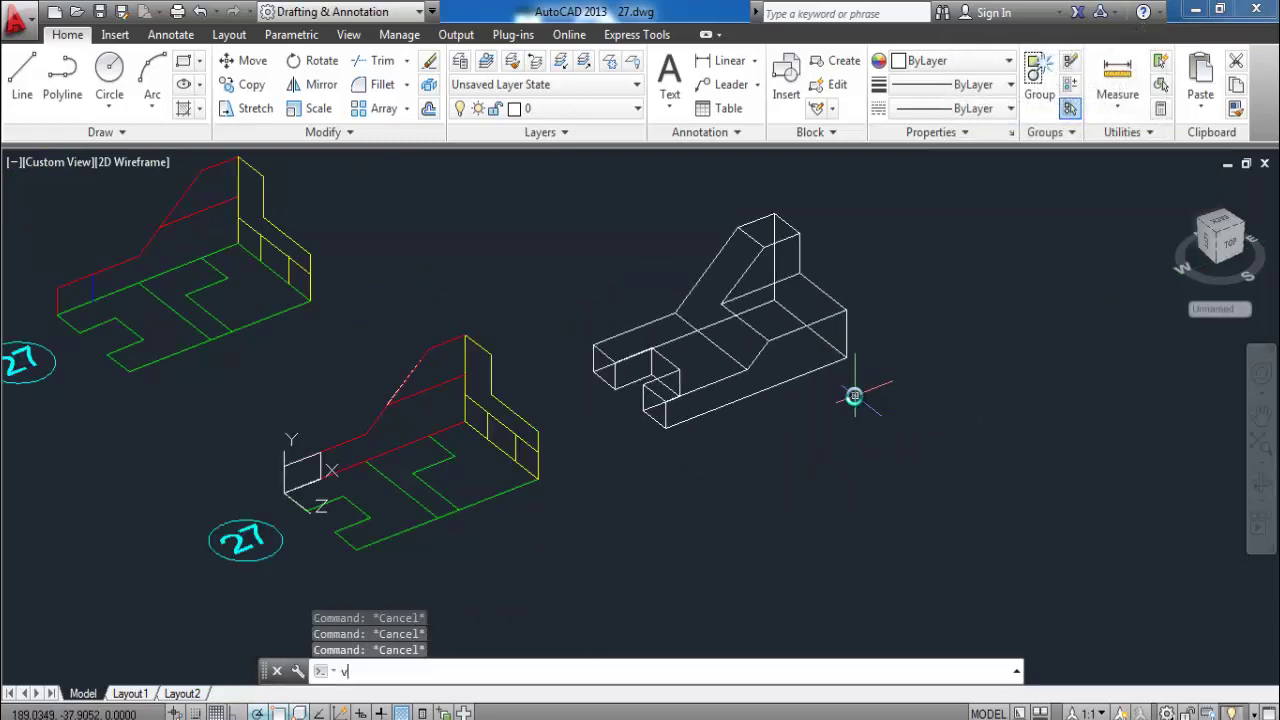
pyautogui.write('s')
pyautogui.press('Return')
pyautogui.write('r')
pyautogui.press('Return')
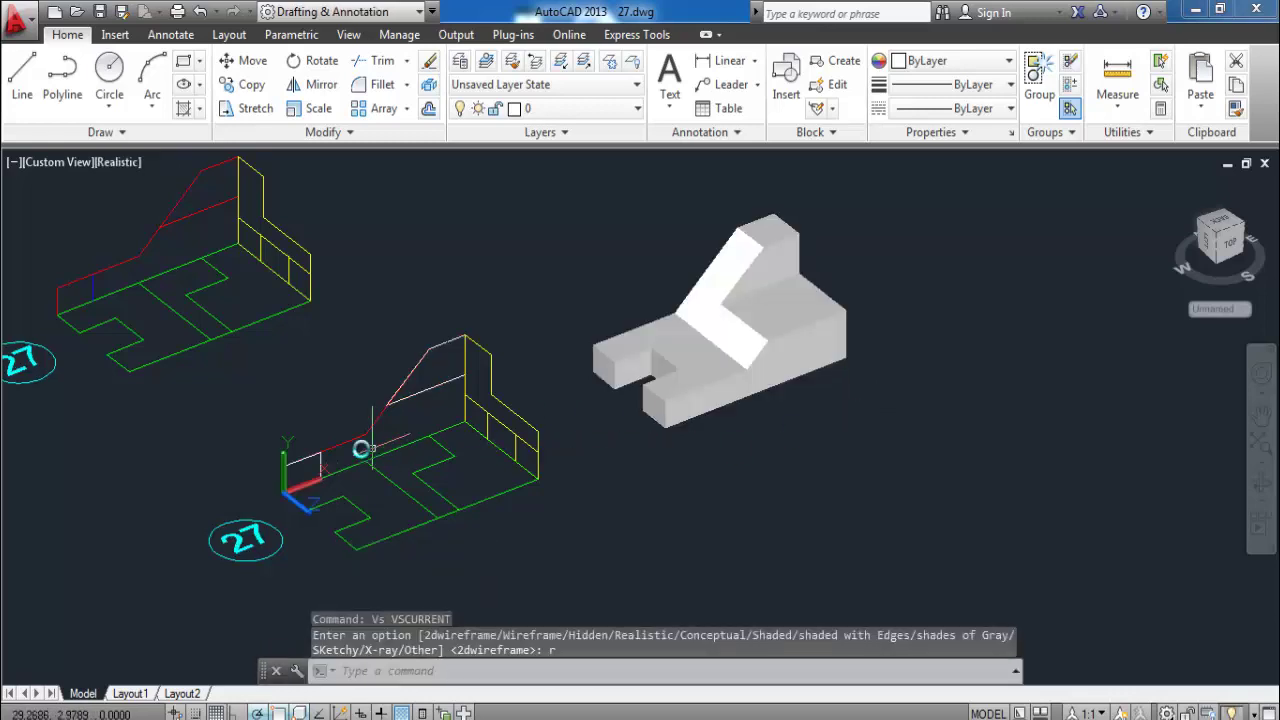
# Step: Erase the two stray red lines from the views
pyautogui.click(316, 461)
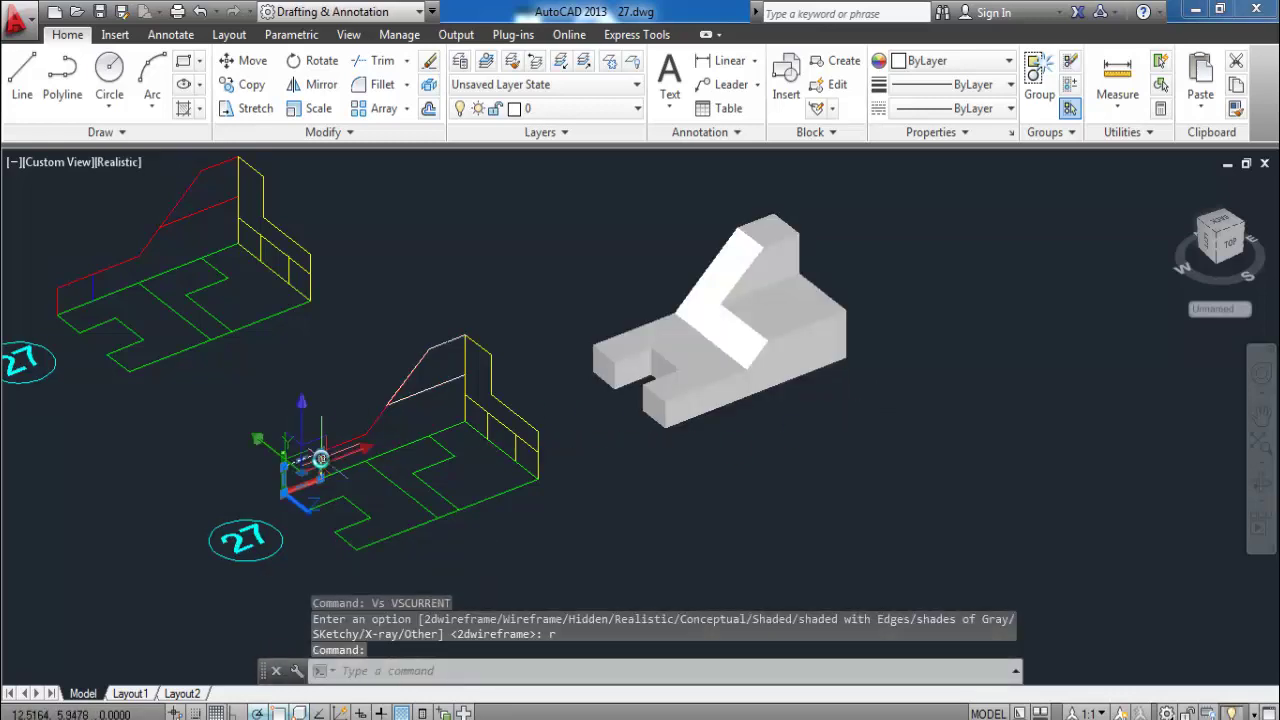
pyautogui.click(435, 380)
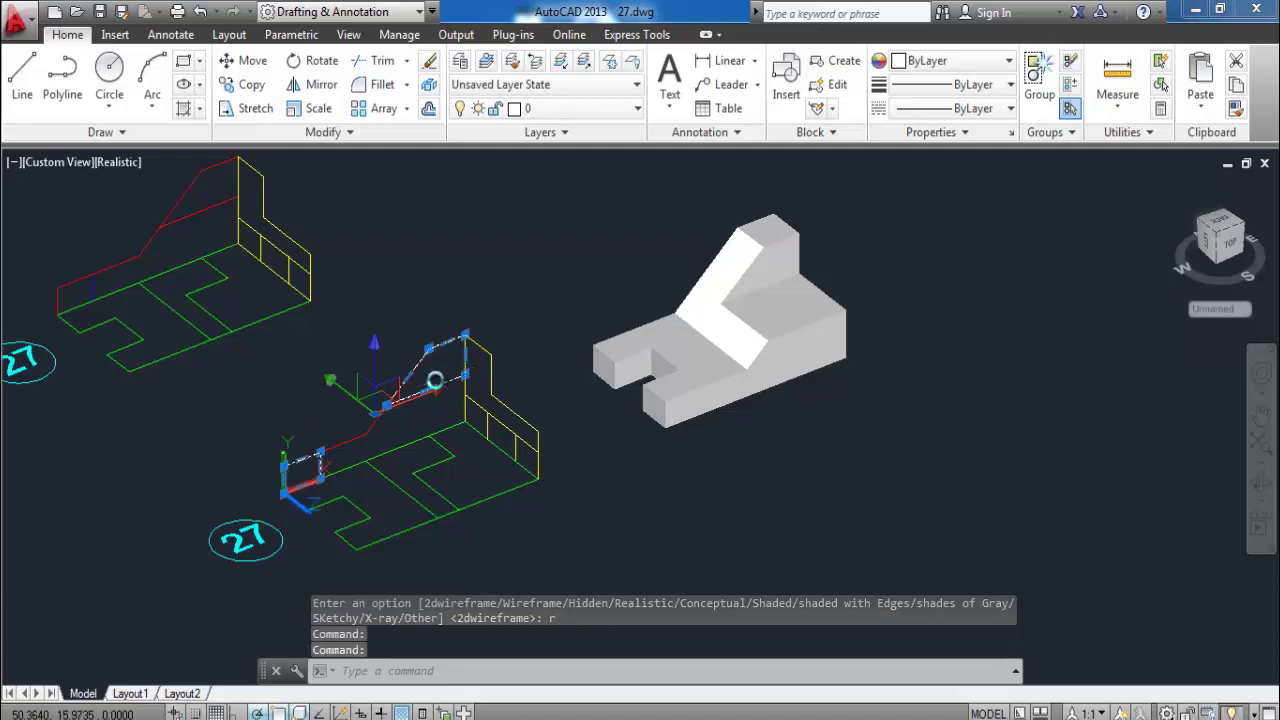
pyautogui.press('Delete')
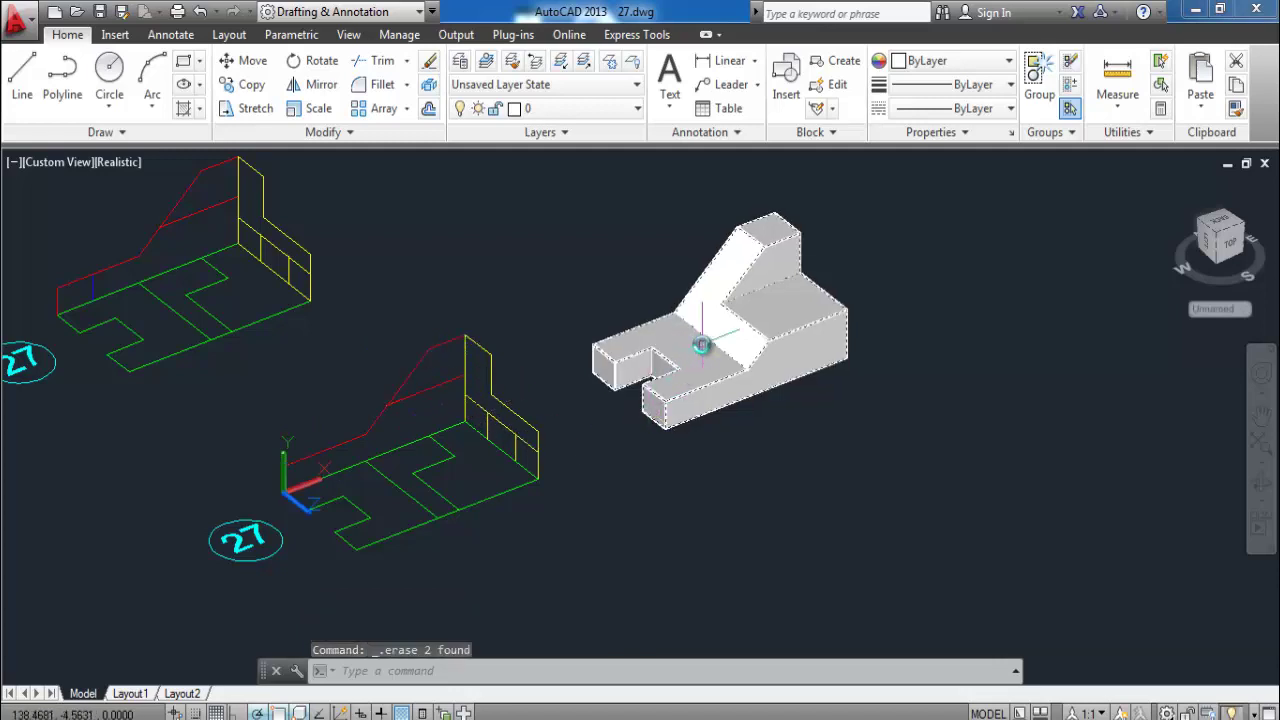
pyautogui.scroll(2, 743, 334)
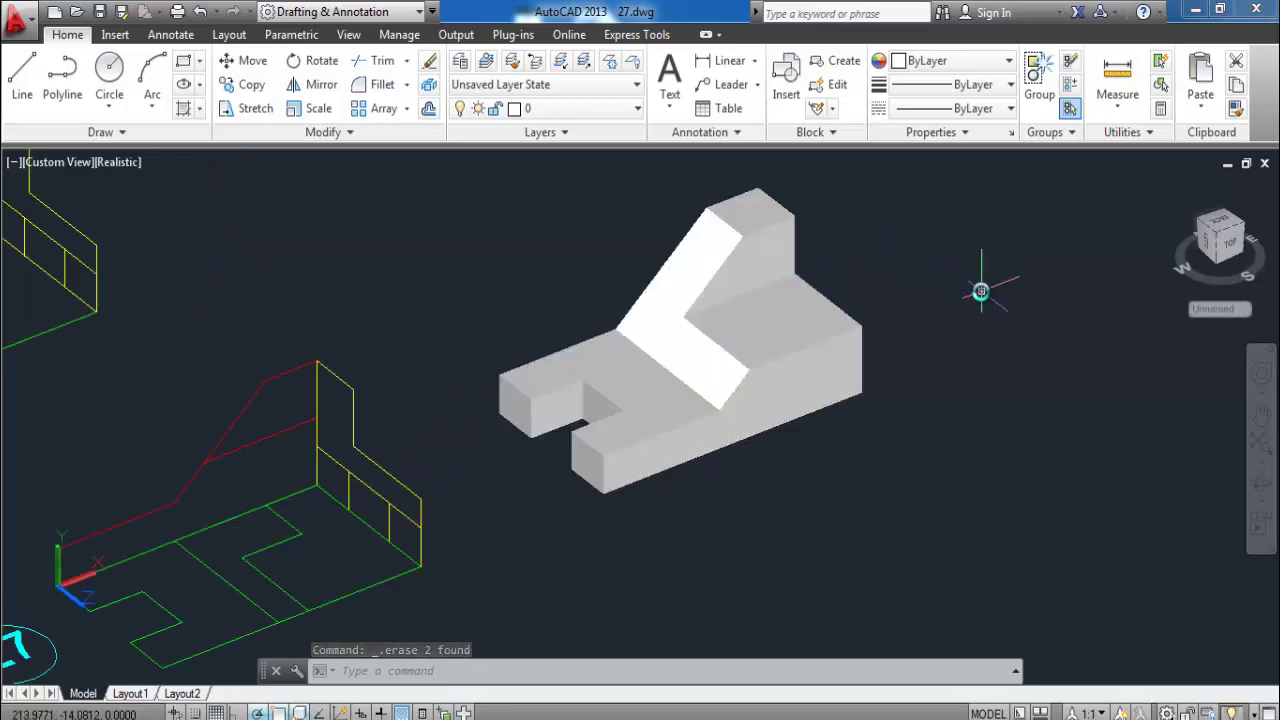
pyautogui.moveTo(980, 291); pyautogui.dragTo(975, 309, button='middle')
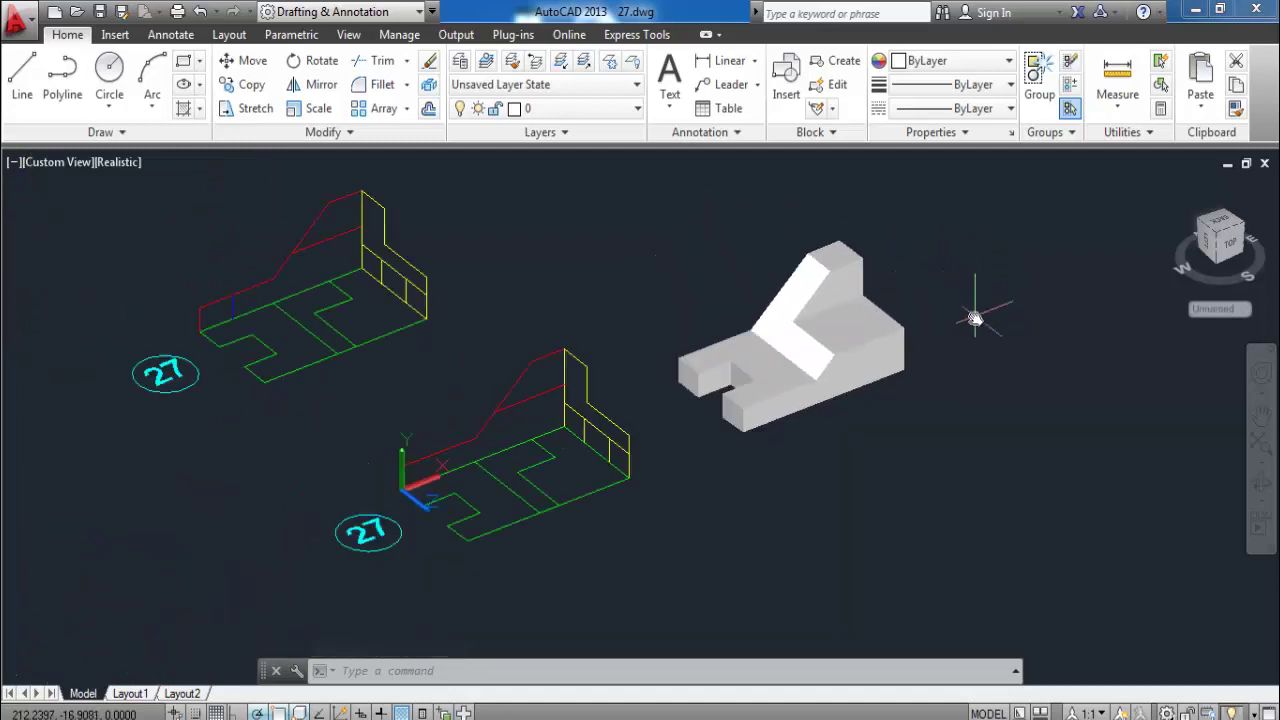
pyautogui.scroll(-2, 975, 309)
# Step: Switch to the 3D Modeling workspace from the status bar gear
pyautogui.press('Escape')
pyautogui.press('Escape')
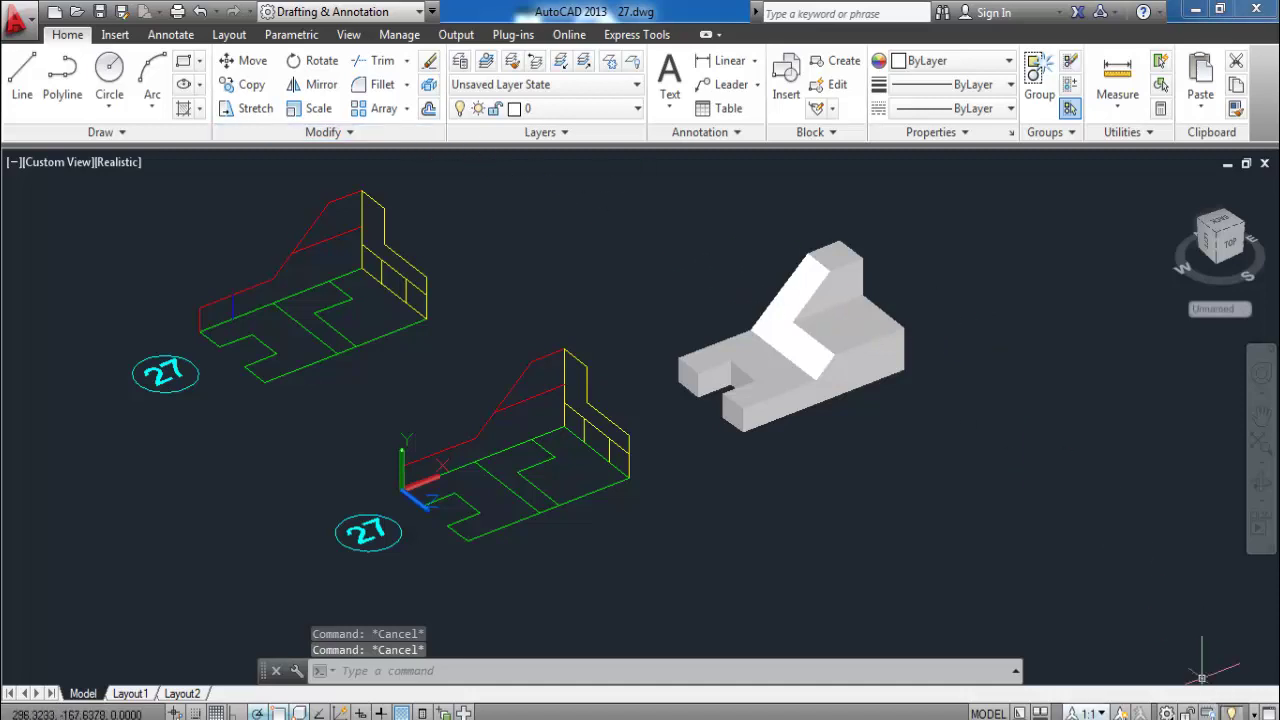
pyautogui.click(1166, 712)
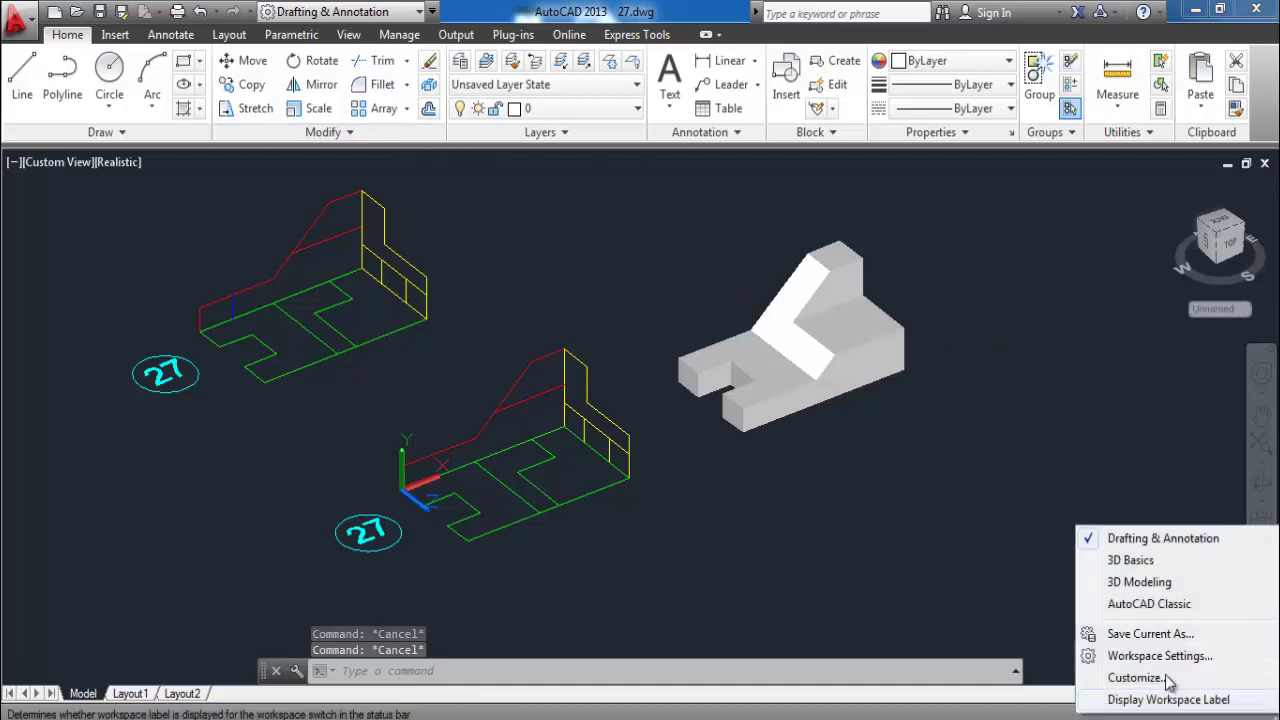
pyautogui.click(1140, 582)
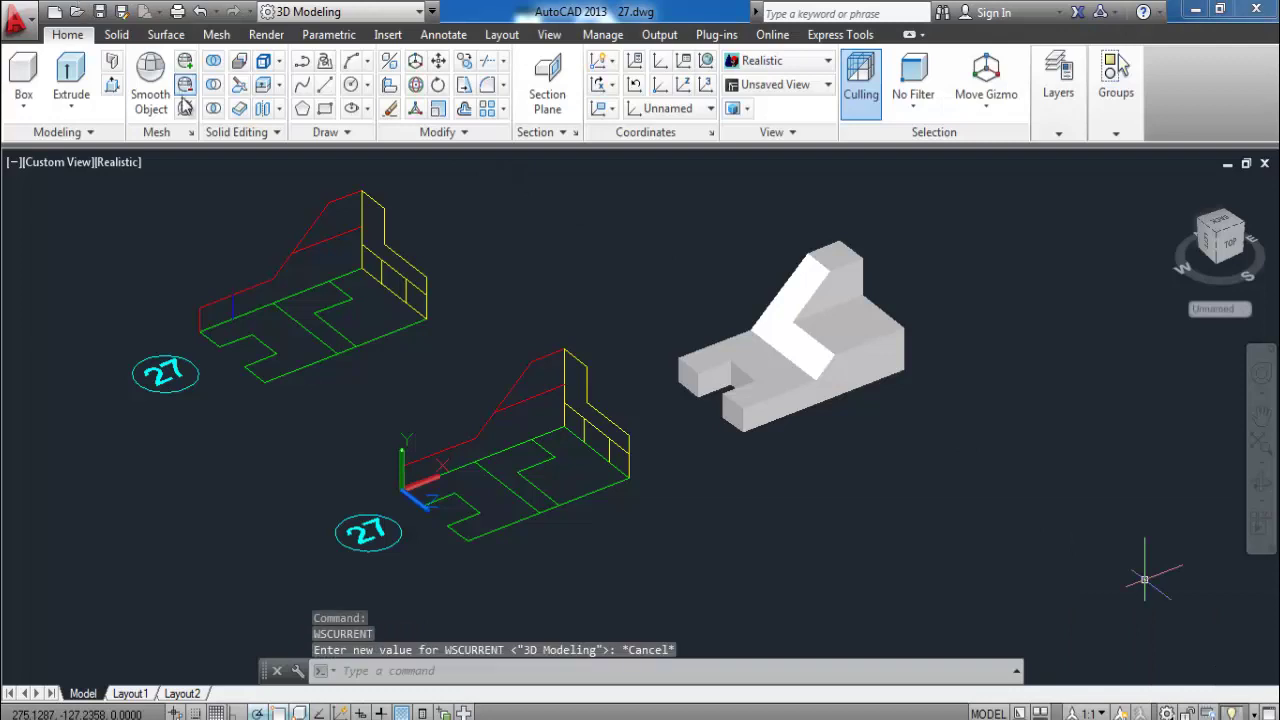
# Step: Colour the solid's front and side faces red with Color Faces
pyautogui.click(281, 87)
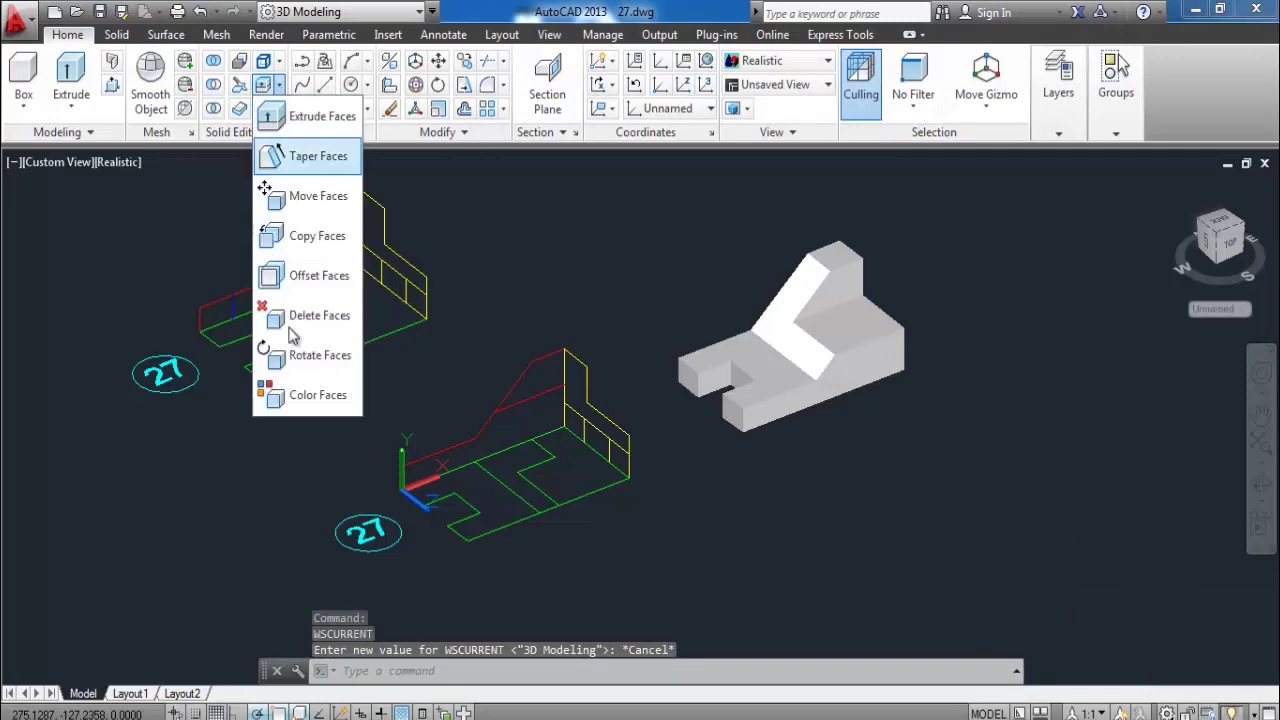
pyautogui.click(300, 402)
pyautogui.scroll(2, 800, 402)
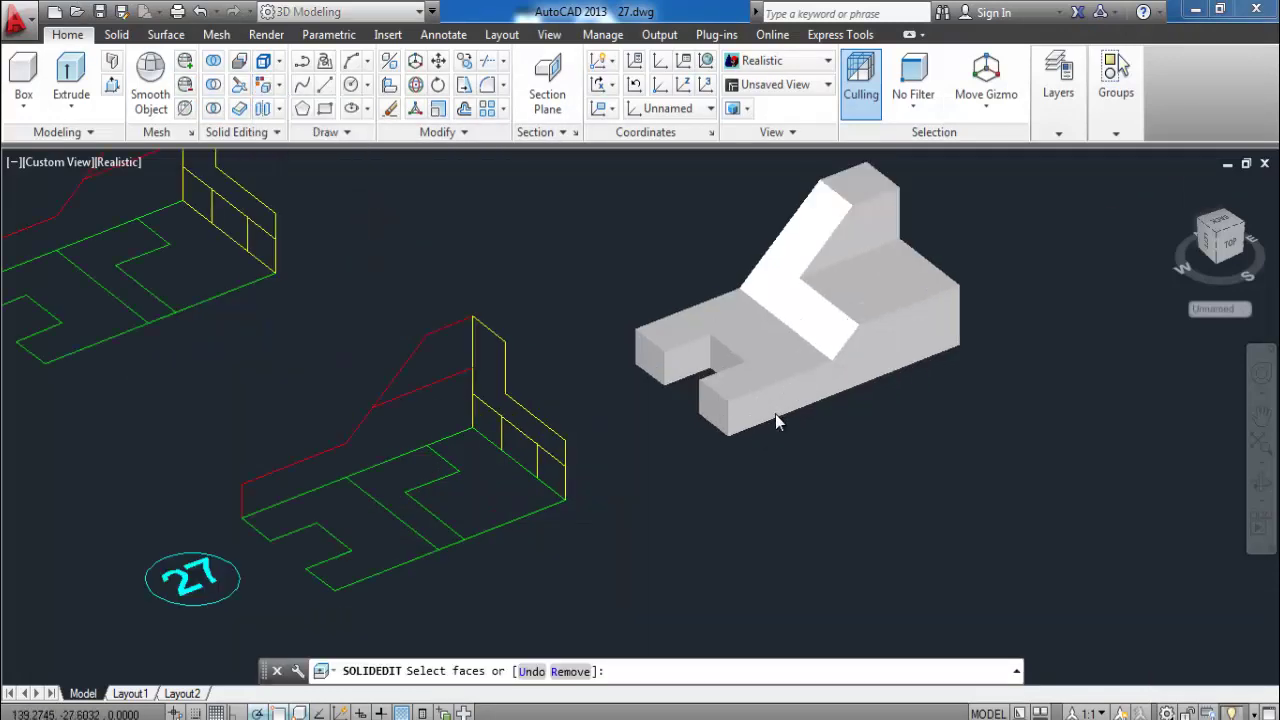
pyautogui.click(752, 422)
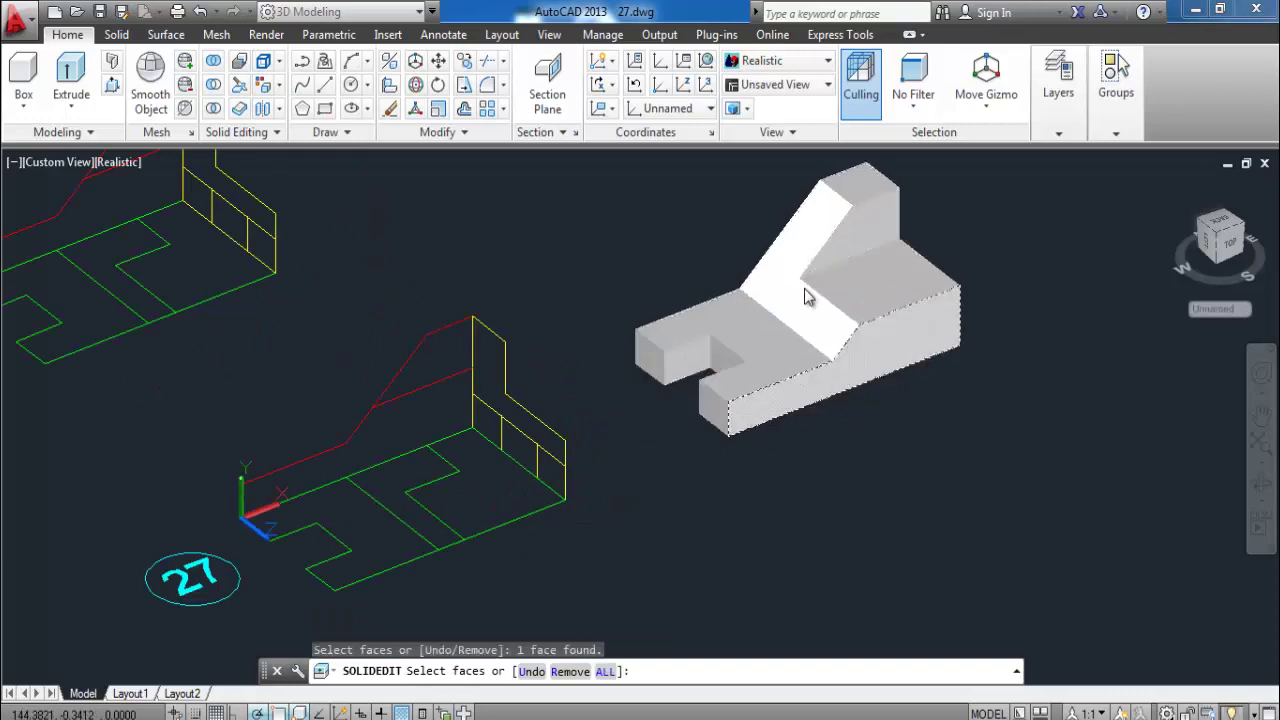
pyautogui.click(881, 222)
pyautogui.press('Return')
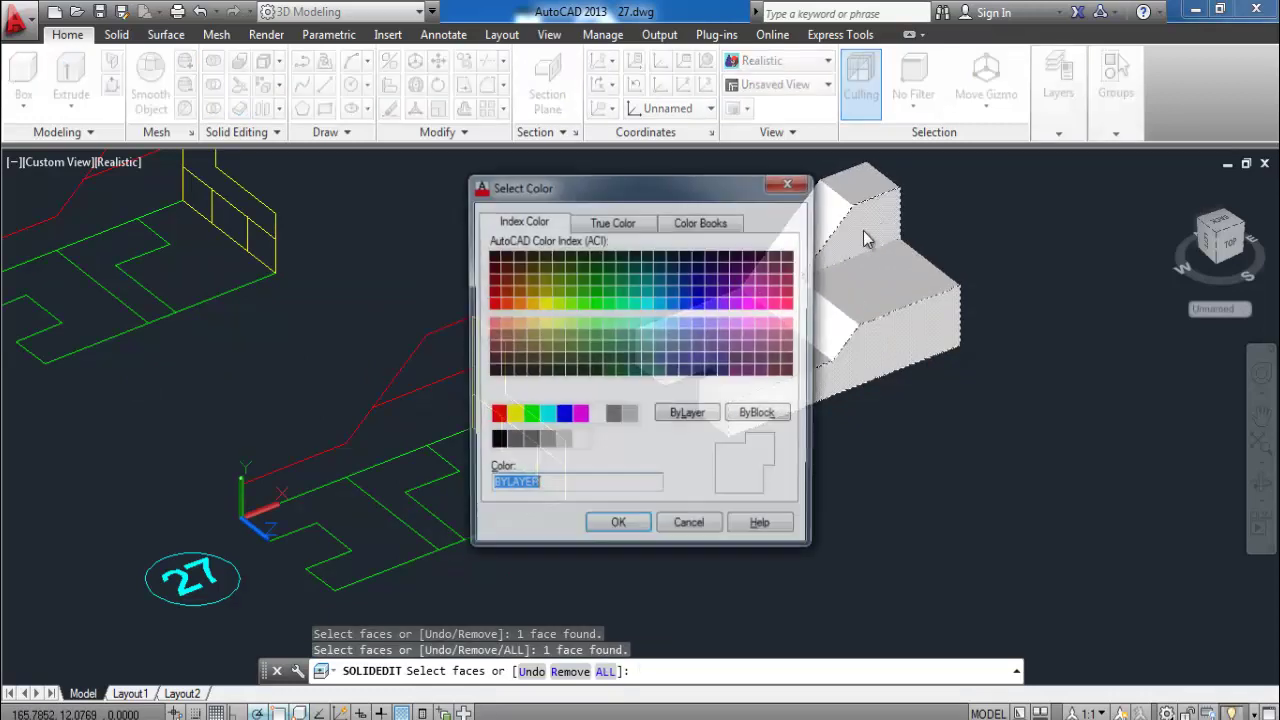
pyautogui.click(495, 415)
pyautogui.click(610, 528)
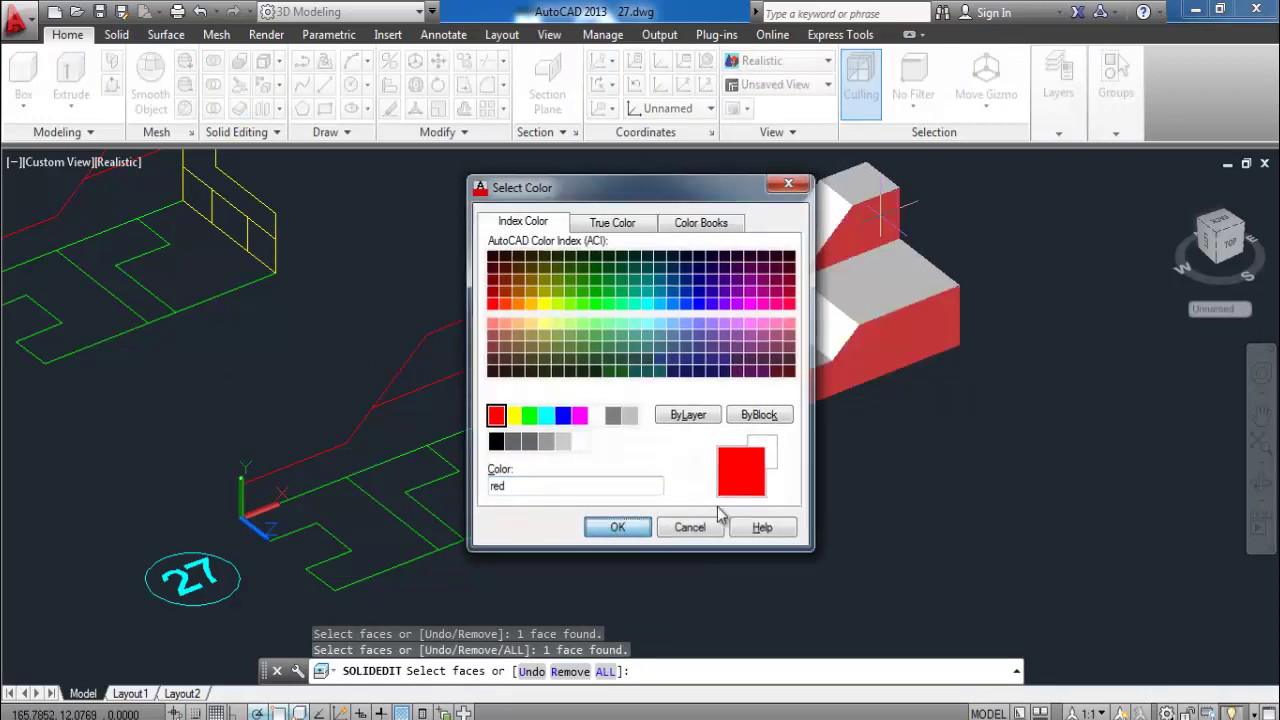
pyautogui.scroll(-2, 903, 400)
pyautogui.scroll(-1, 818, 400)
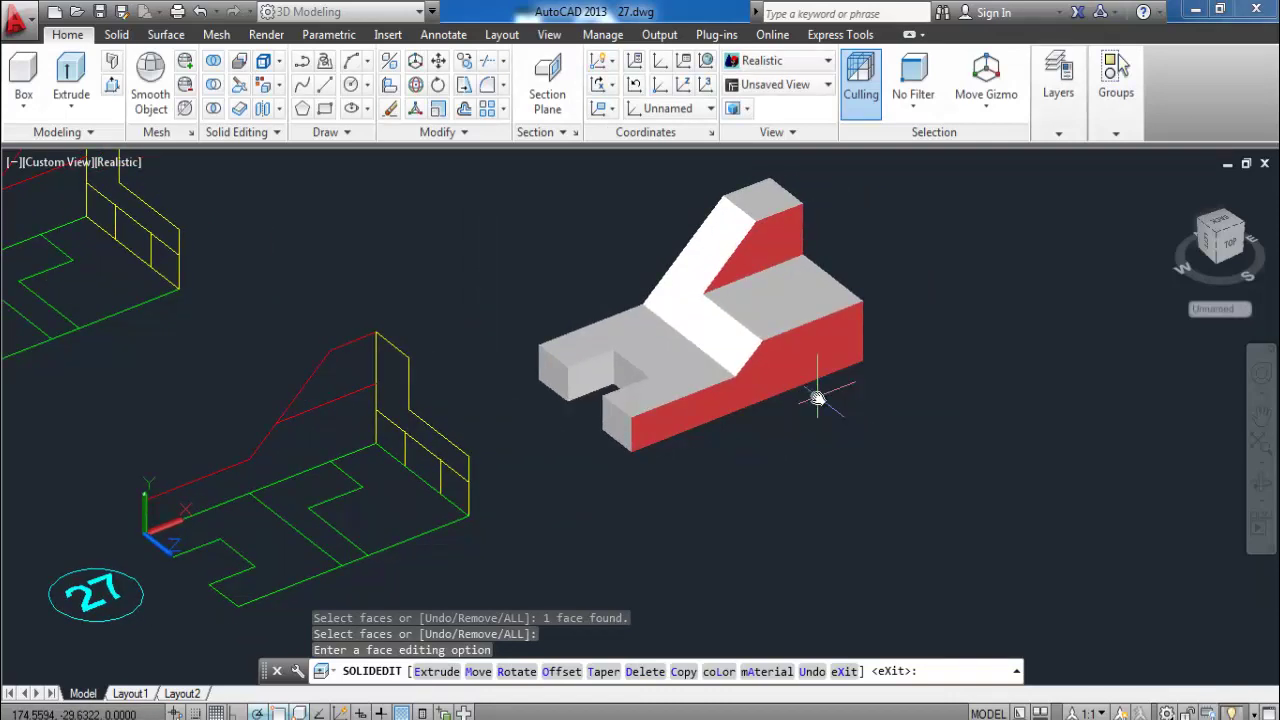
pyautogui.press('Return')
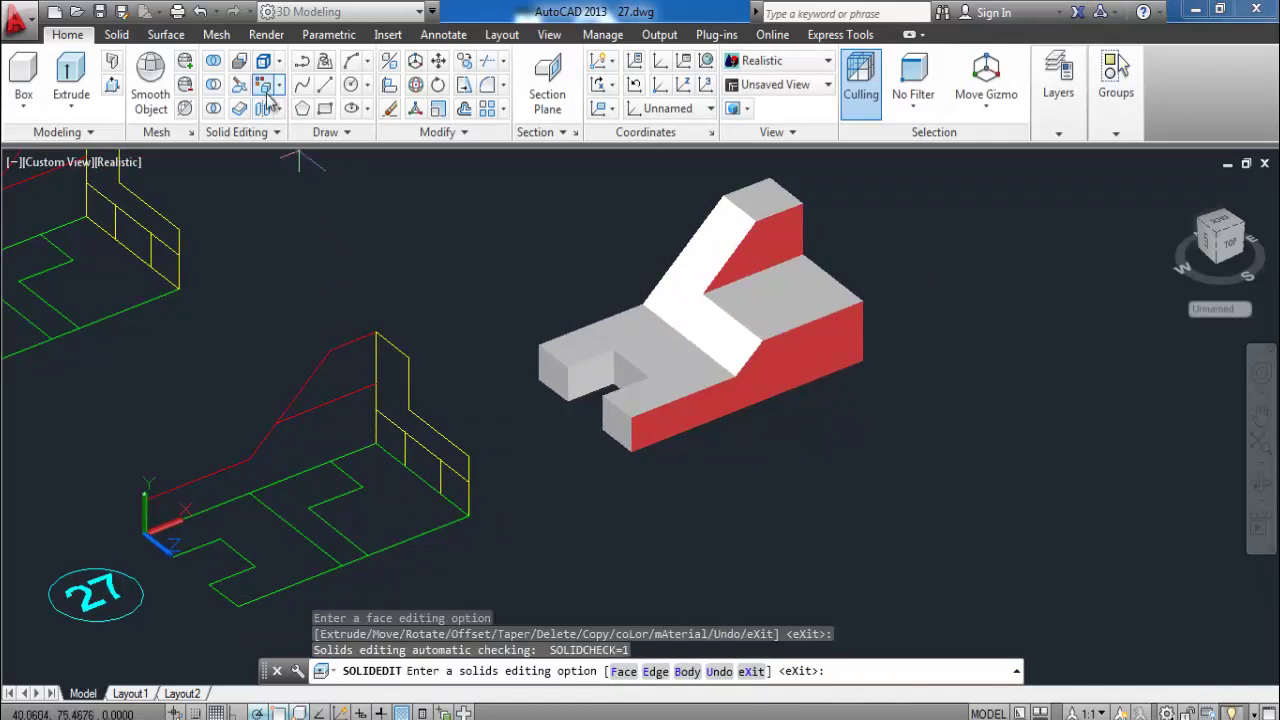
# Step: Colour the three horizontal top faces green
pyautogui.click(263, 108)
pyautogui.click(557, 350)
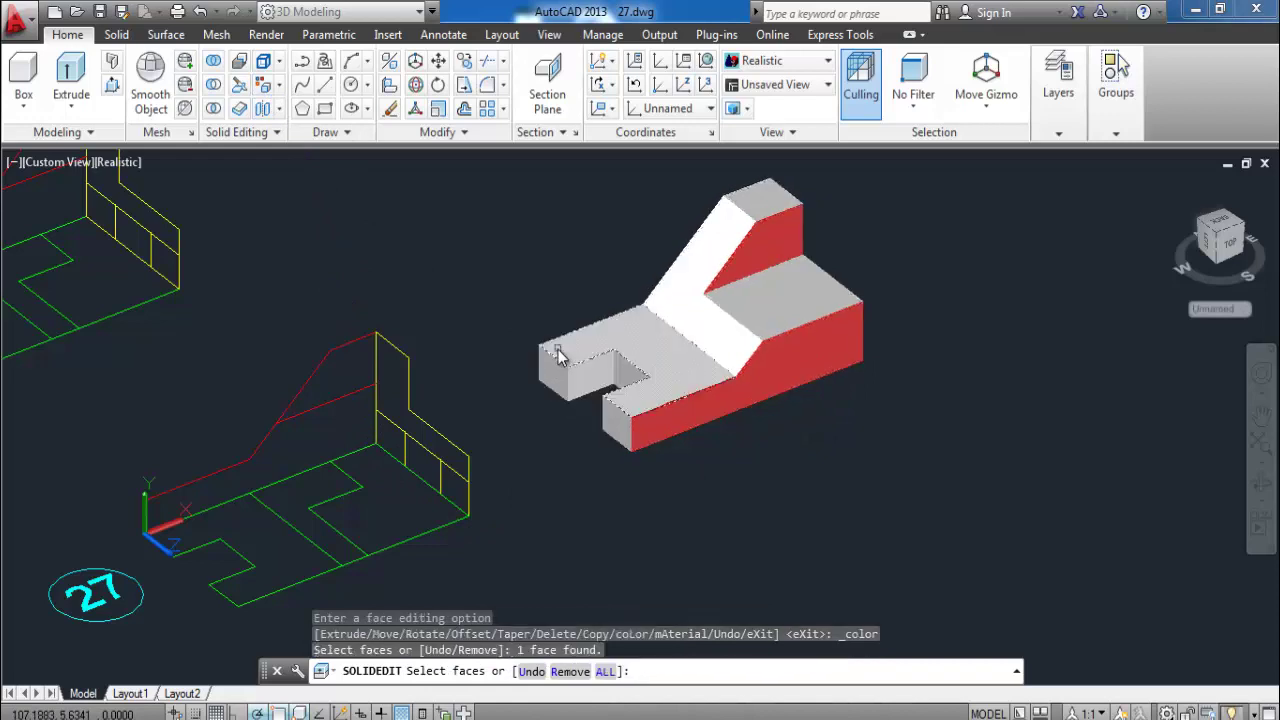
pyautogui.click(757, 322)
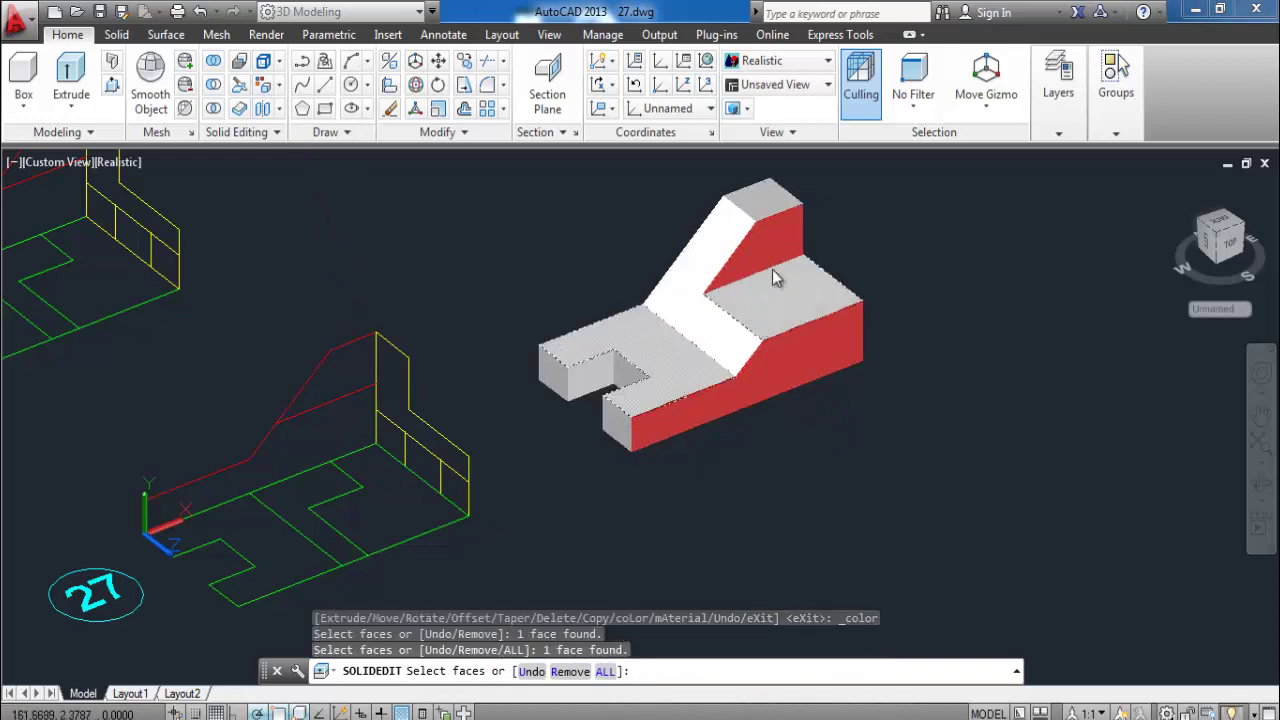
pyautogui.click(771, 197)
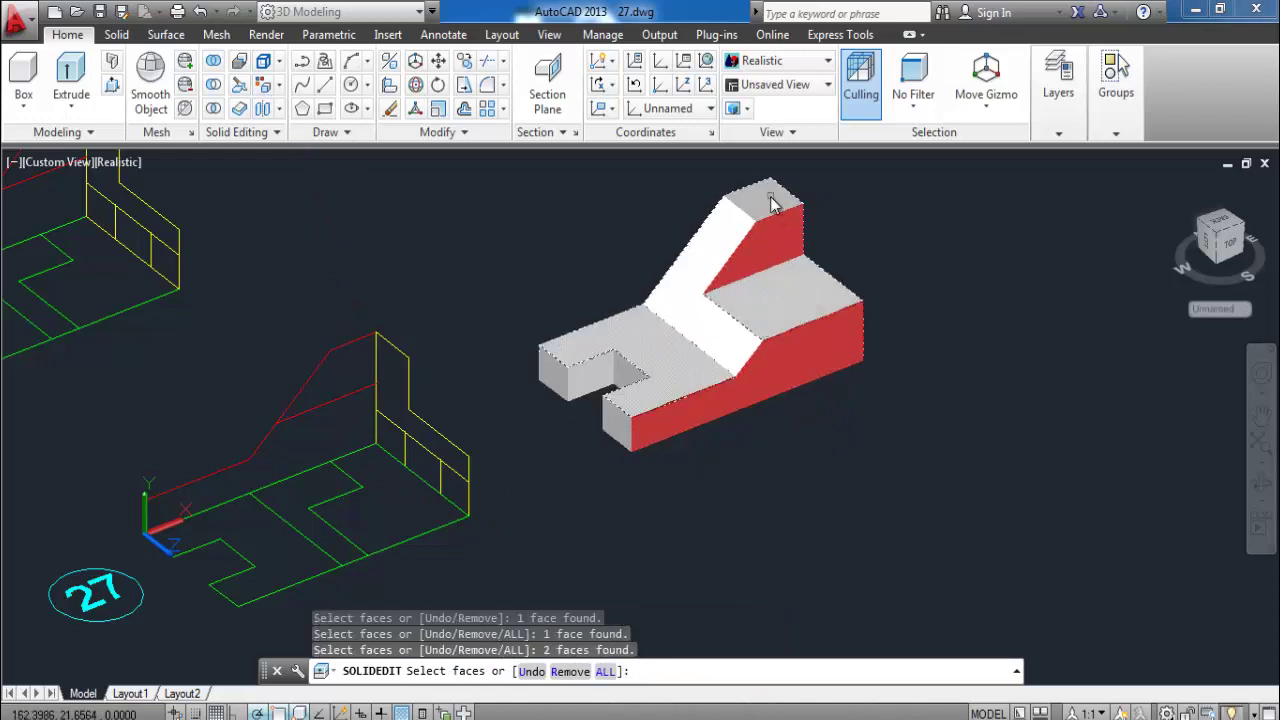
pyautogui.hotkey('ctrl', 'z')
pyautogui.click(788, 212)
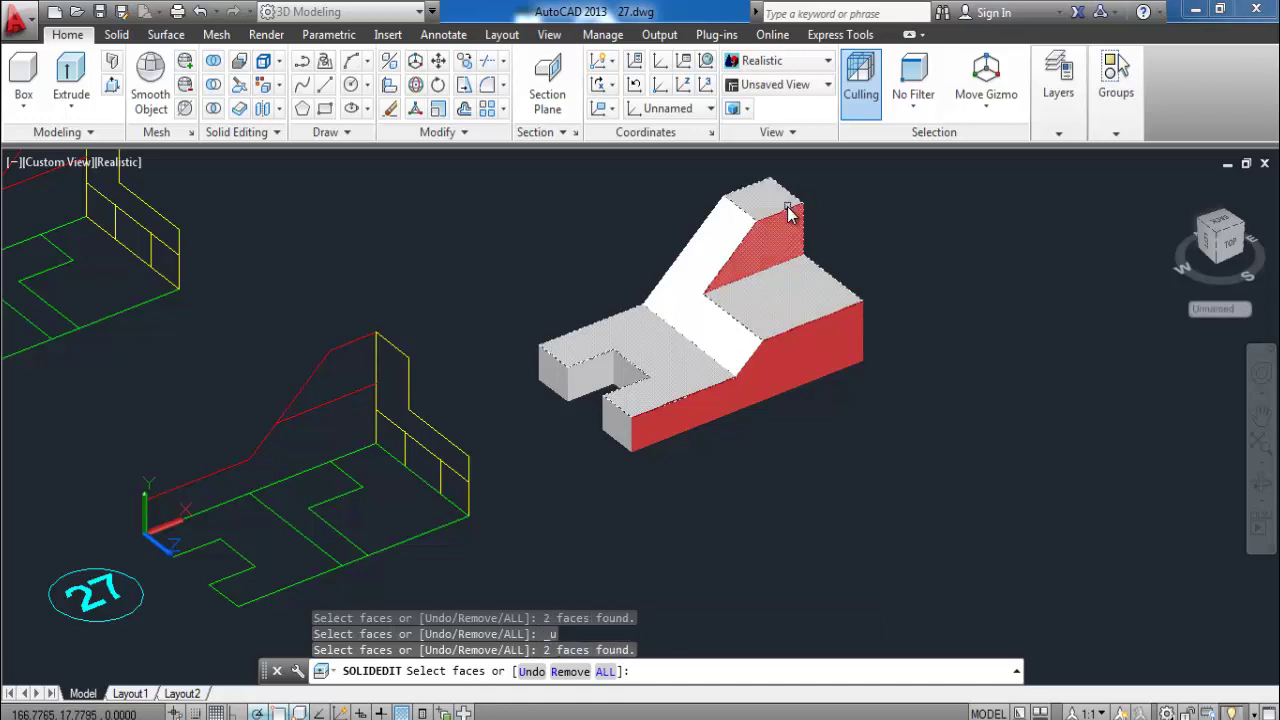
pyautogui.hotkey('ctrl', 'z')
pyautogui.click(788, 202)
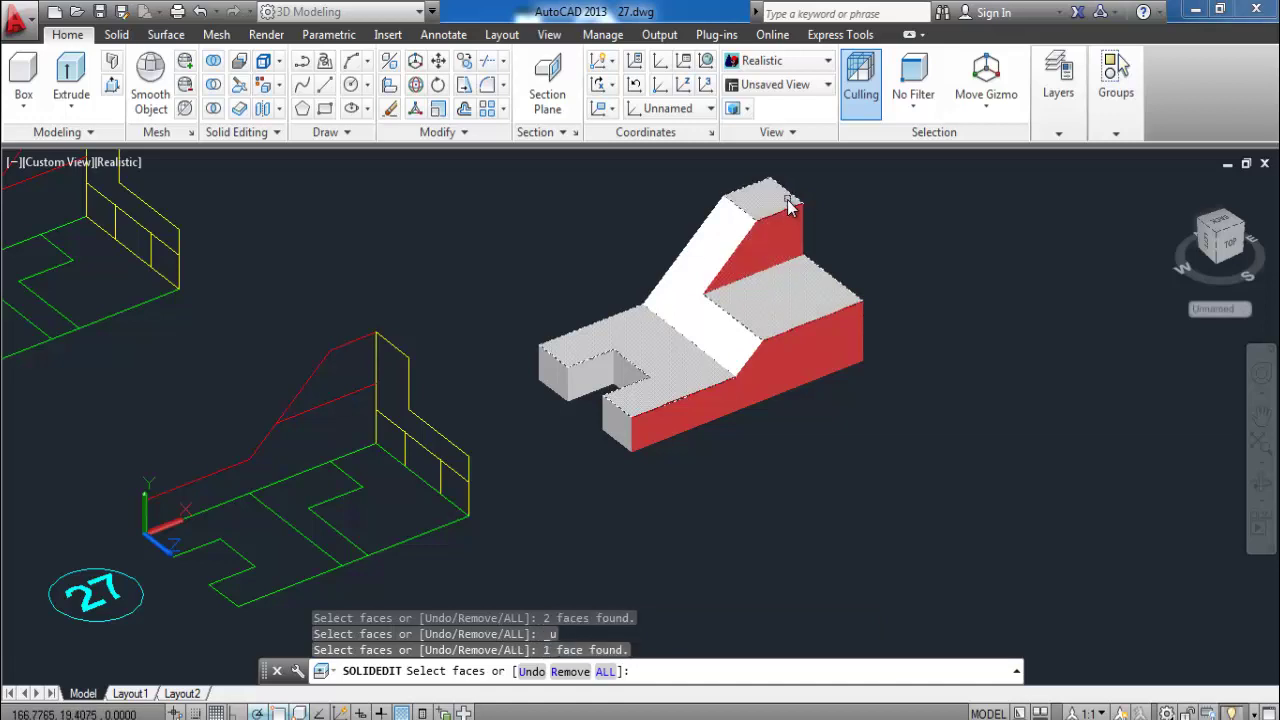
pyautogui.press('Return')
pyautogui.click(536, 409)
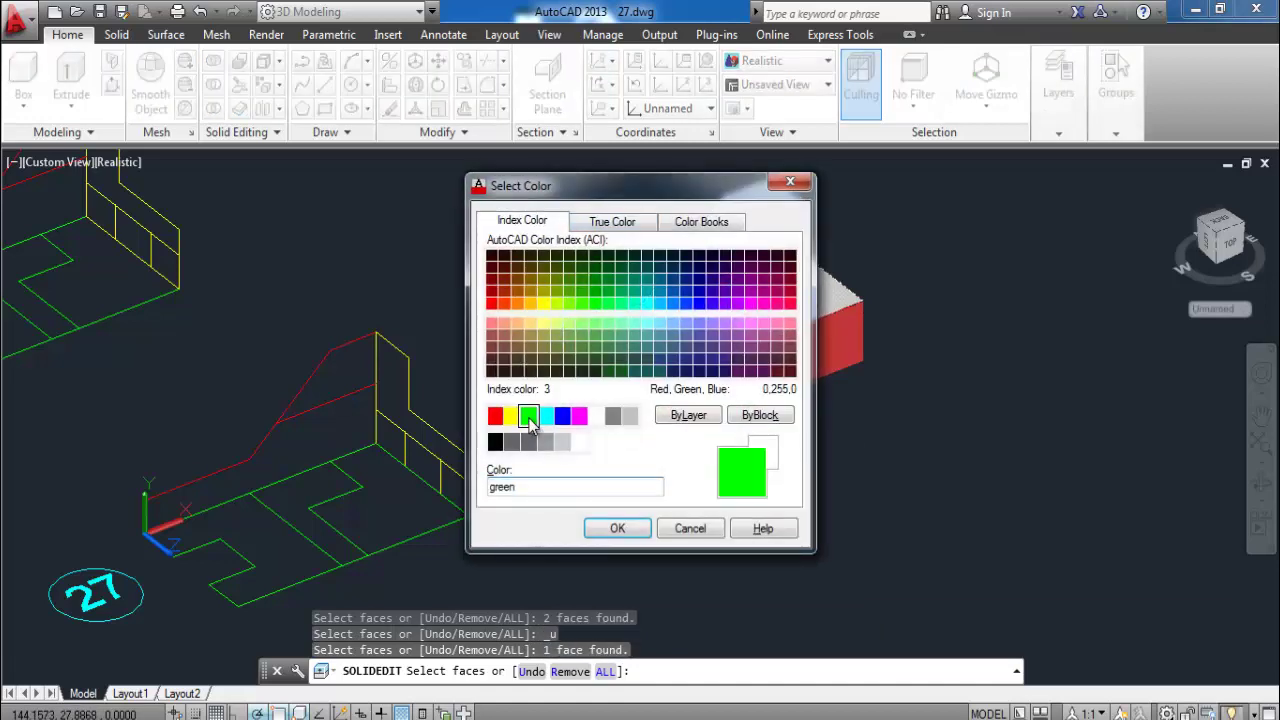
pyautogui.click(619, 513)
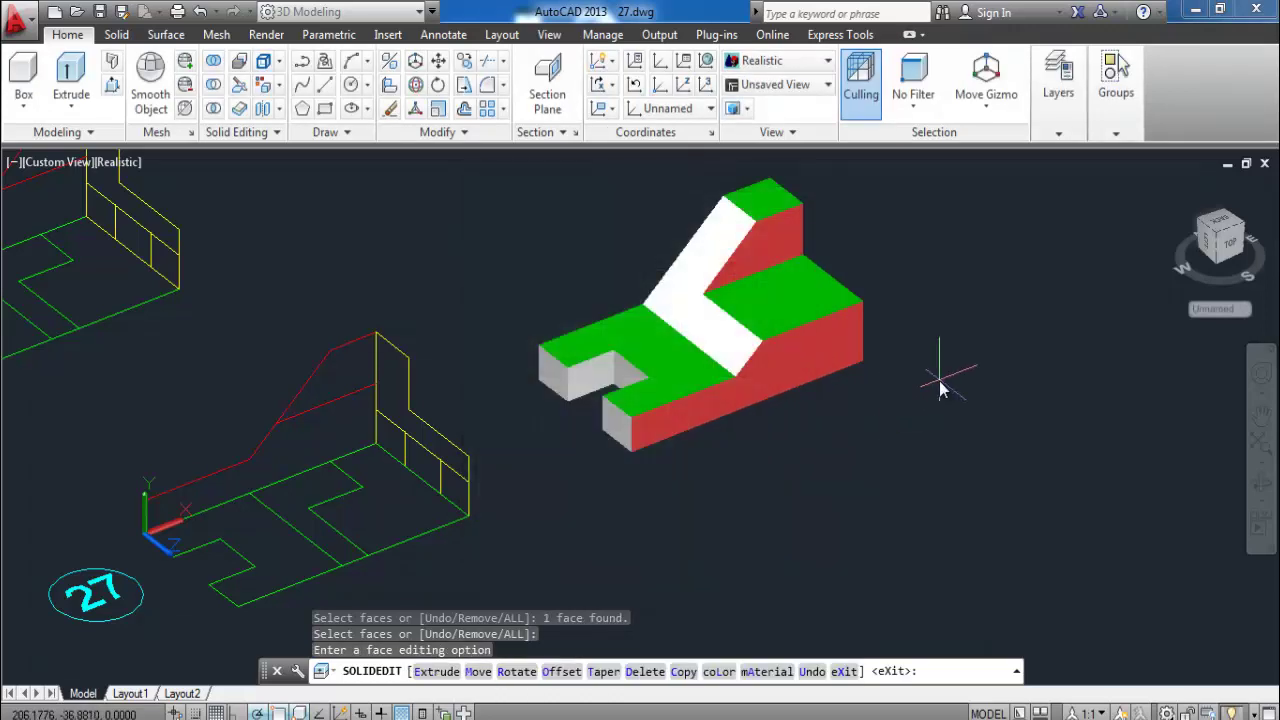
pyautogui.press('Return')
# Step: Colour the sloped face blue
pyautogui.press('Escape')
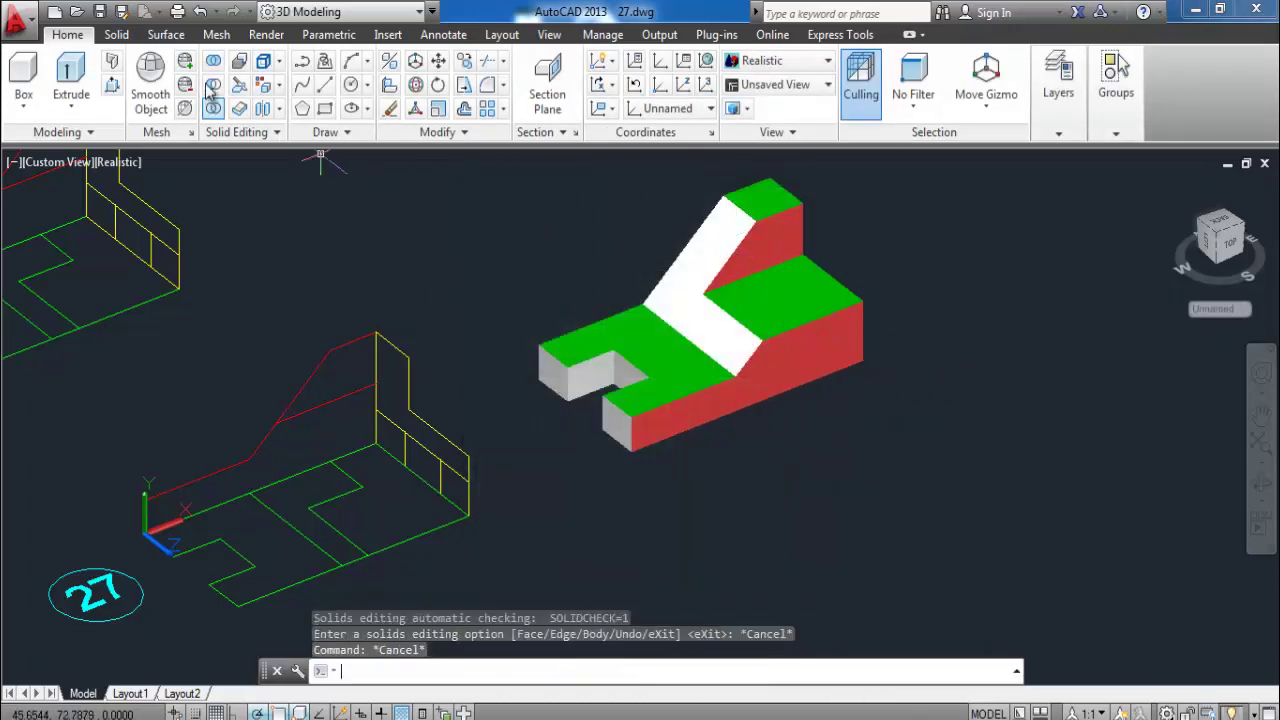
pyautogui.press('Escape')
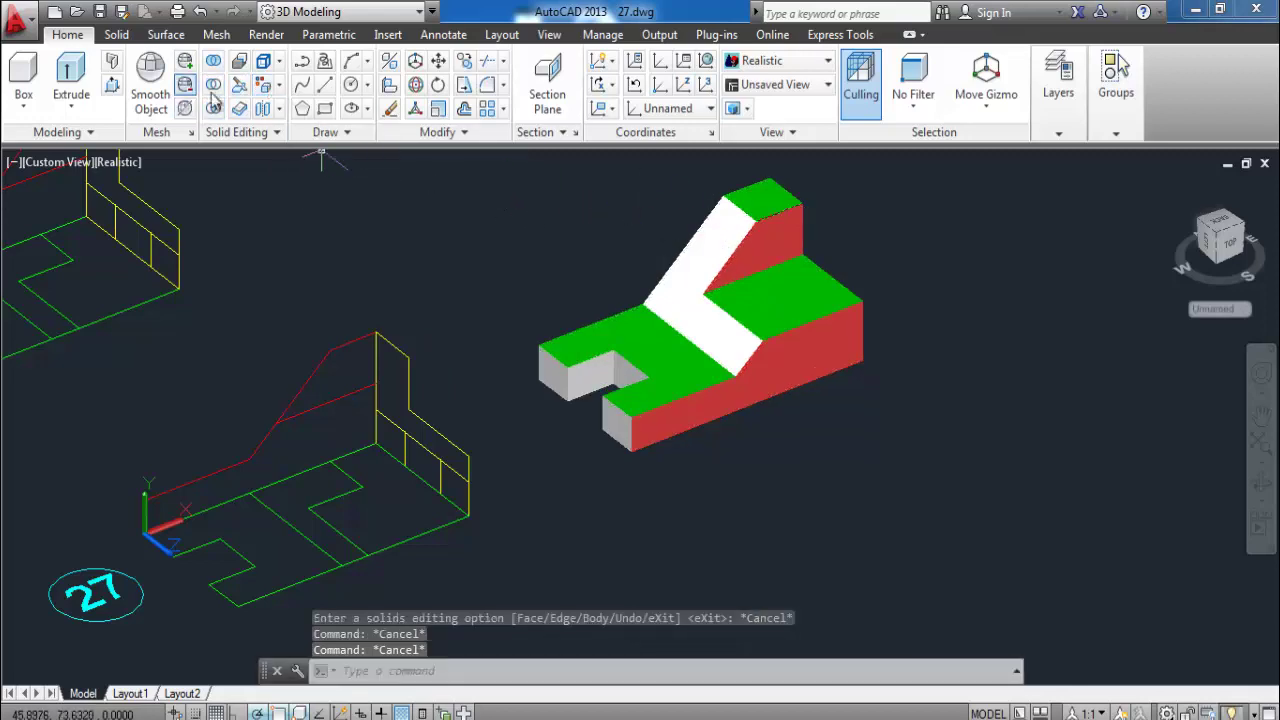
pyautogui.click(263, 84)
pyautogui.click(725, 255)
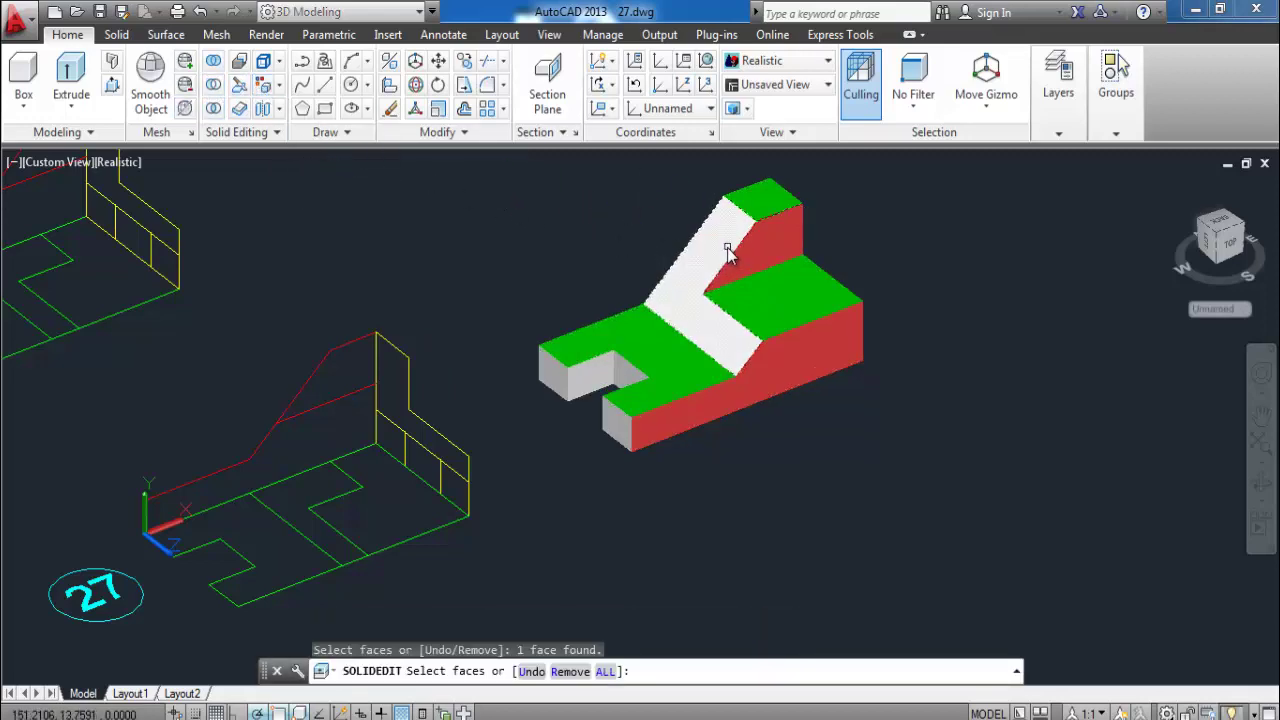
pyautogui.press('Return')
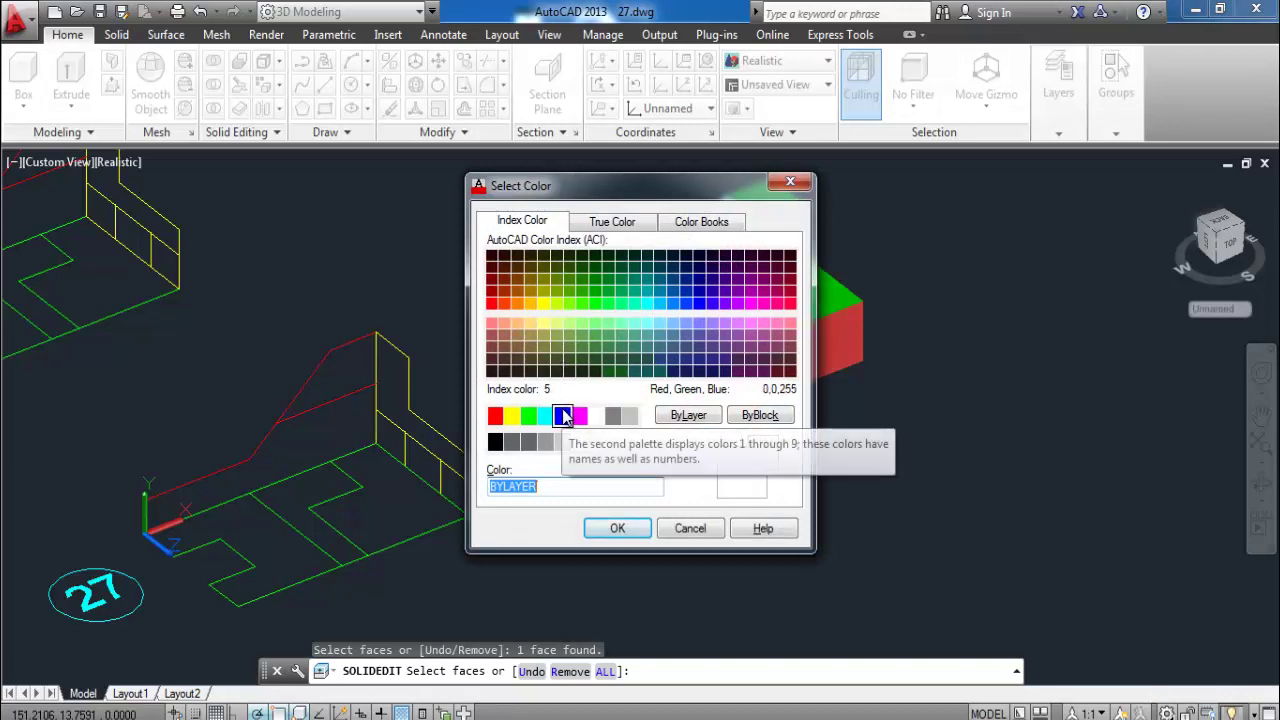
pyautogui.click(563, 416)
pyautogui.click(617, 529)
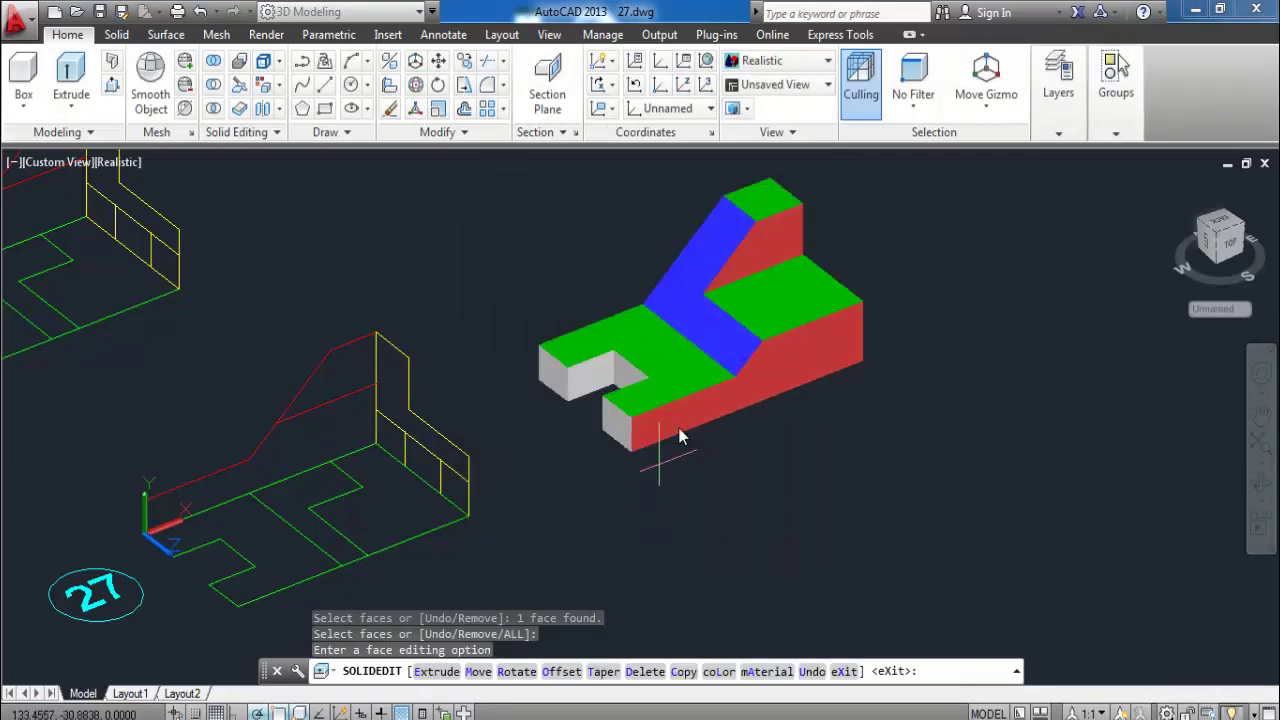
# Step: Select the grey slotted-end faces for colouring, restarting Color Faces once
pyautogui.click(263, 84)
pyautogui.click(555, 376)
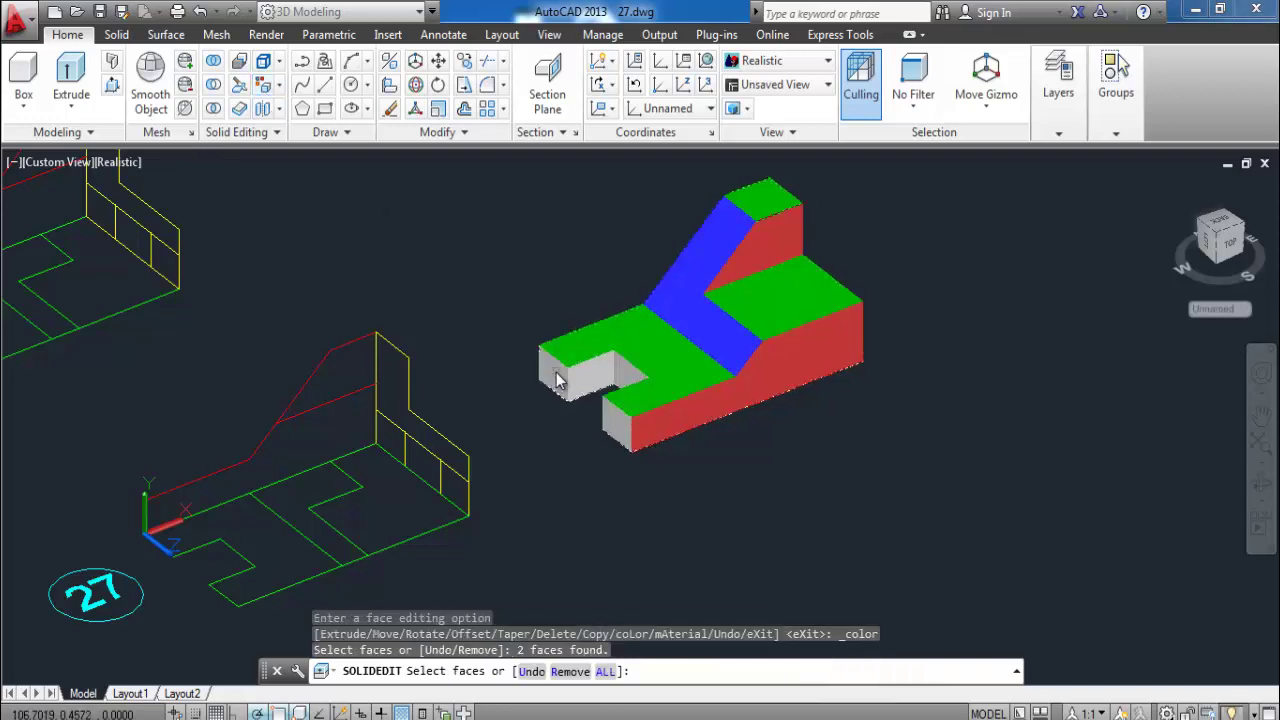
pyautogui.press('Escape')
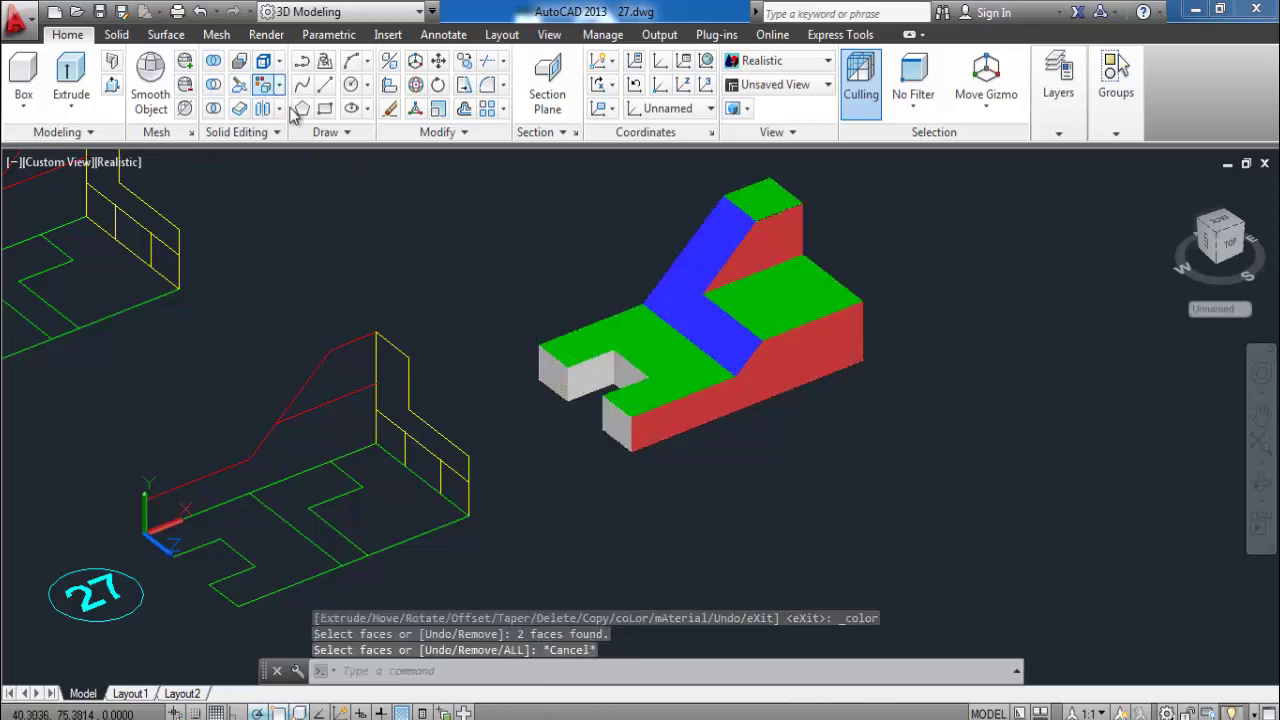
pyautogui.click(268, 88)
pyautogui.scroll(3, 636, 439)
# Step: Colour the three end faces of the lower tab, upper tab and slot yellow
pyautogui.scroll(2, 610, 441)
pyautogui.click(606, 441)
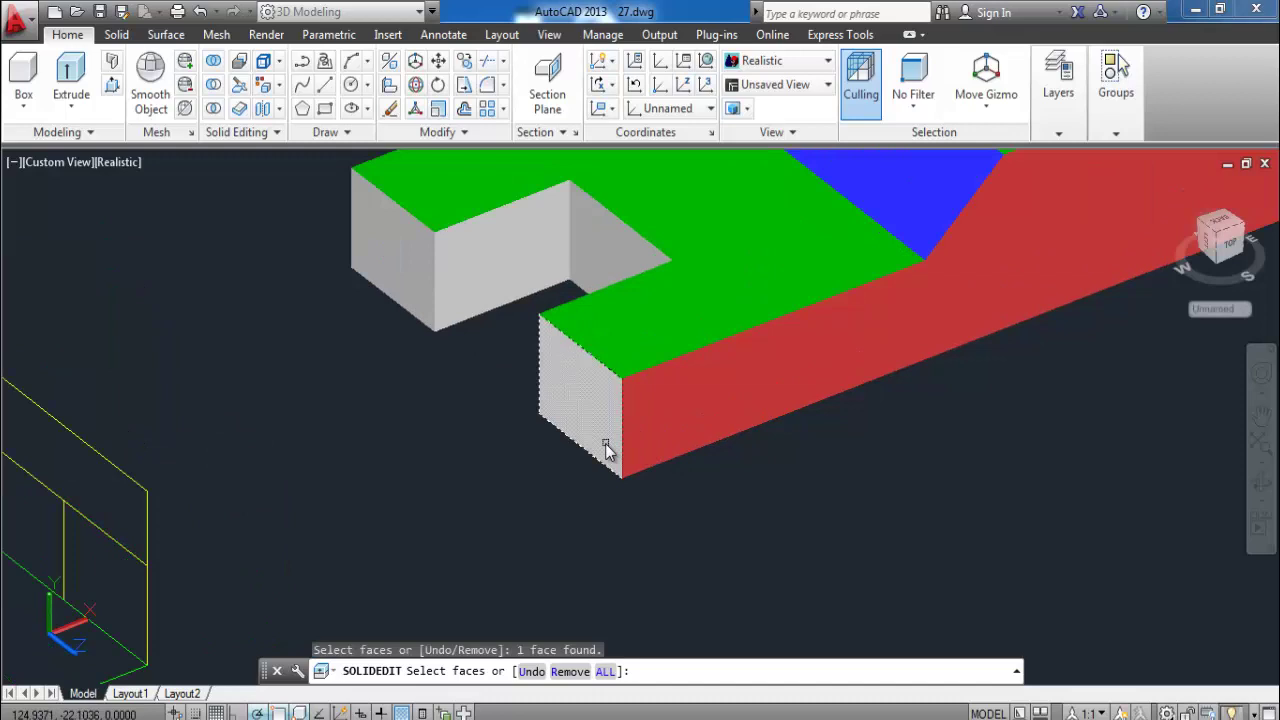
pyautogui.click(427, 300)
pyautogui.click(597, 237)
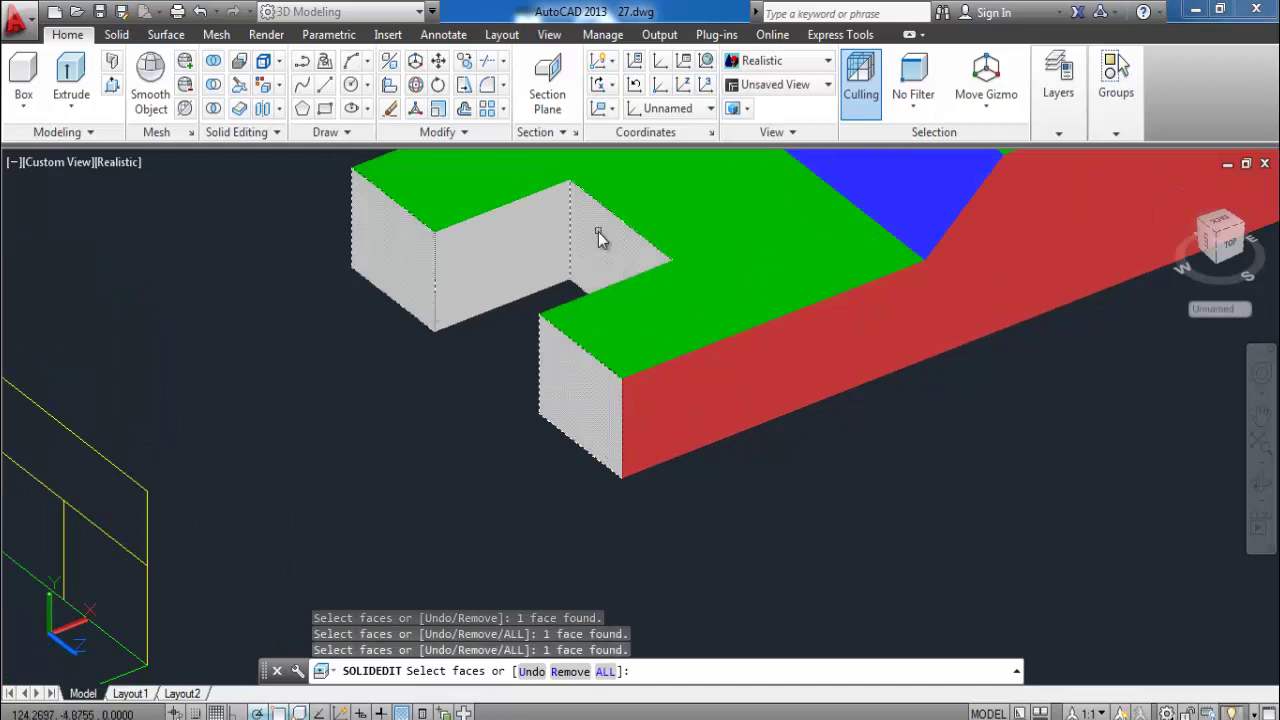
pyautogui.scroll(-5, 490, 370)
pyautogui.press('Return')
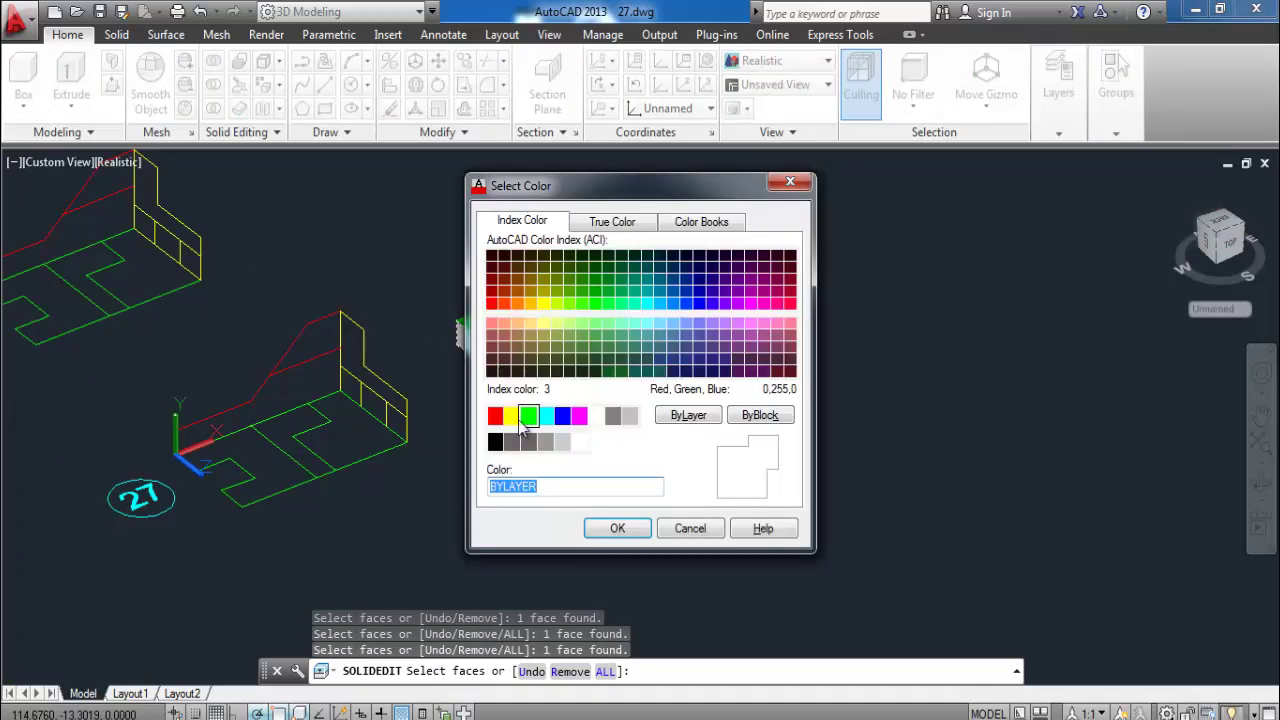
pyautogui.click(511, 415)
pyautogui.click(612, 528)
# Step: Colour the grey side face inside the slot red
pyautogui.scroll(5, 500, 350)
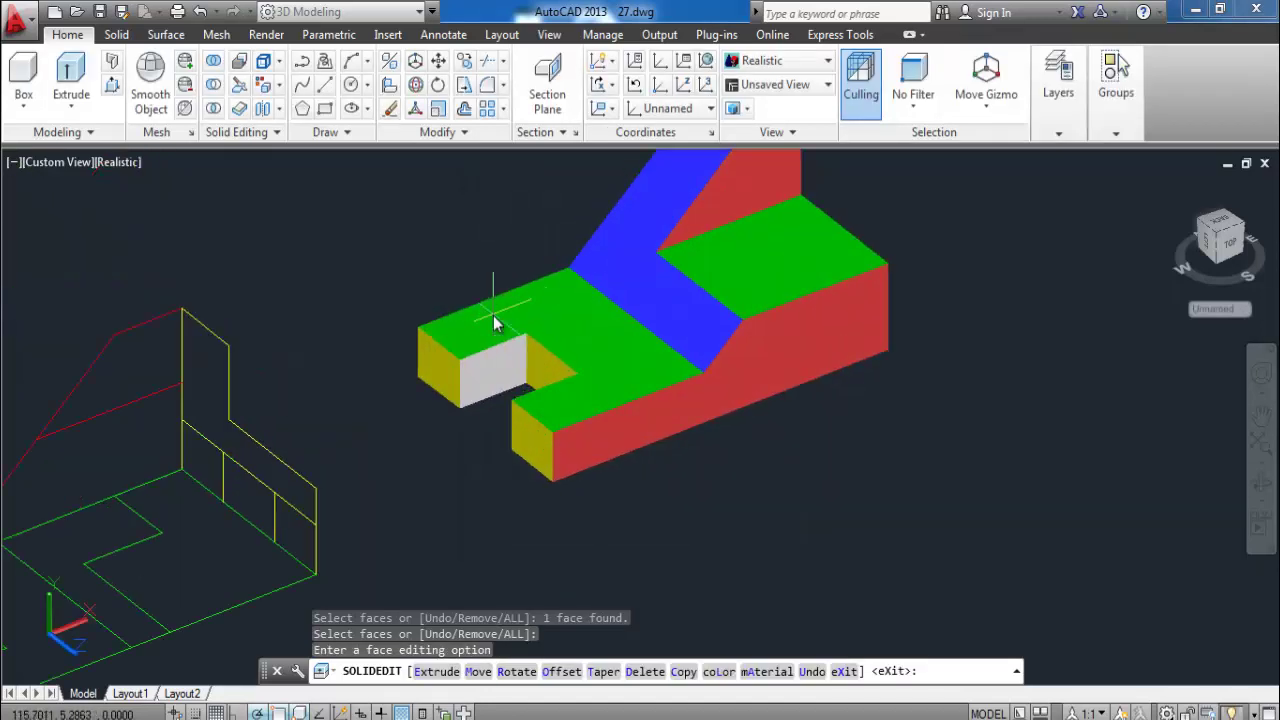
pyautogui.click(263, 88)
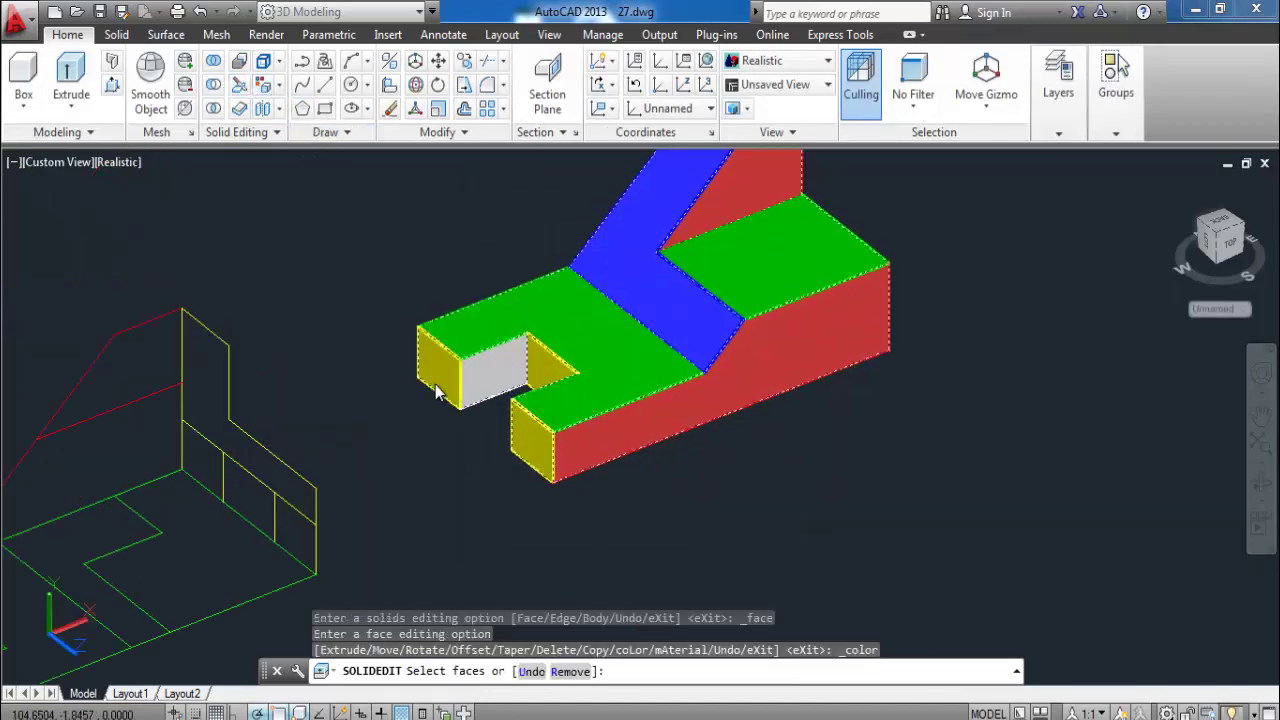
pyautogui.click(476, 399)
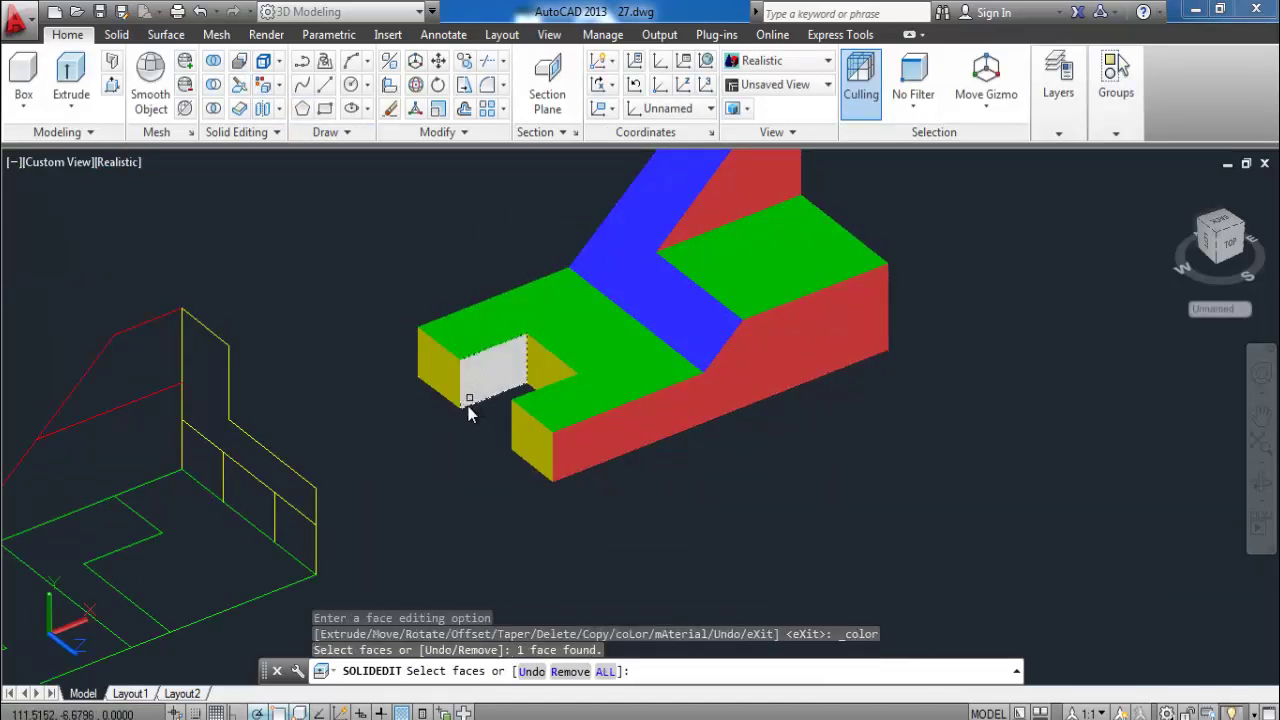
pyautogui.press('Return')
pyautogui.click(494, 415)
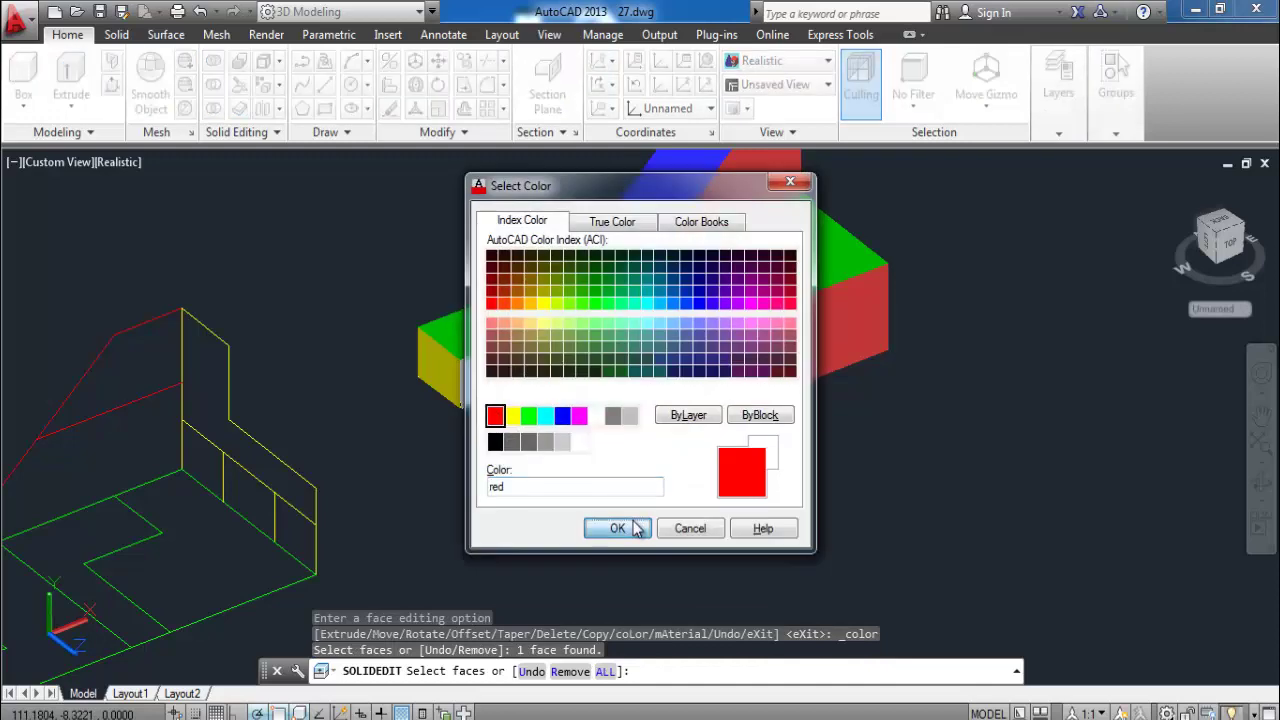
pyautogui.click(617, 528)
pyautogui.scroll(-2, 779, 501)
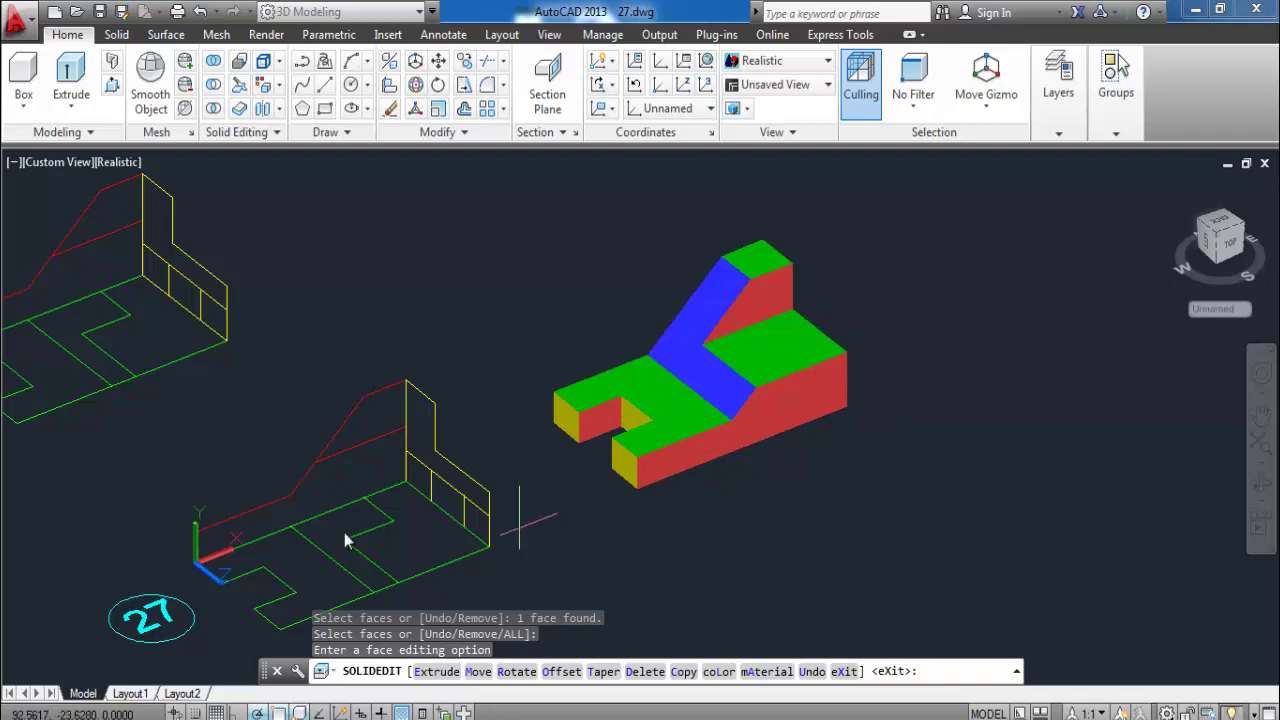
pyautogui.moveTo(300, 429); pyautogui.dragTo(135, 383, button='middle')
pyautogui.scroll(3, 135, 383)
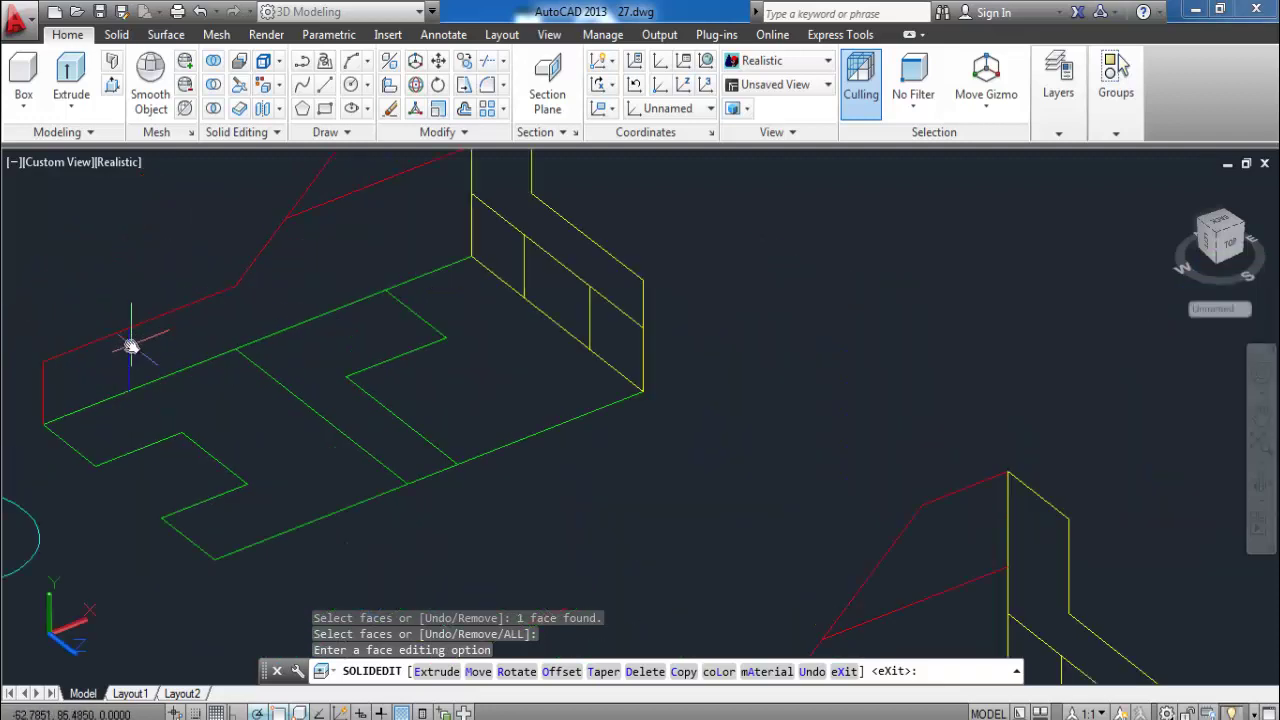
pyautogui.scroll(-2, 140, 360)
pyautogui.scroll(-2, 149, 380)
pyautogui.moveTo(890, 437); pyautogui.dragTo(837, 451, button='middle')
pyautogui.press('Escape')
pyautogui.press('Escape')
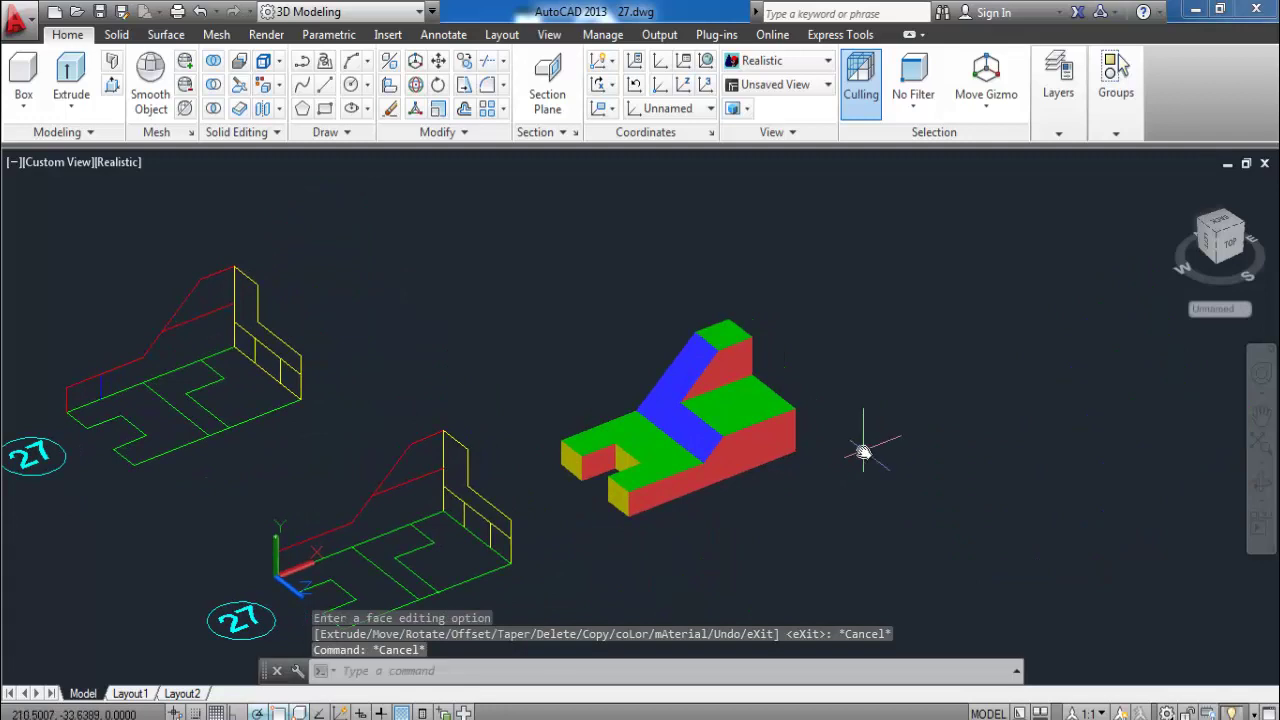
pyautogui.press('Escape')
pyautogui.press('Escape')
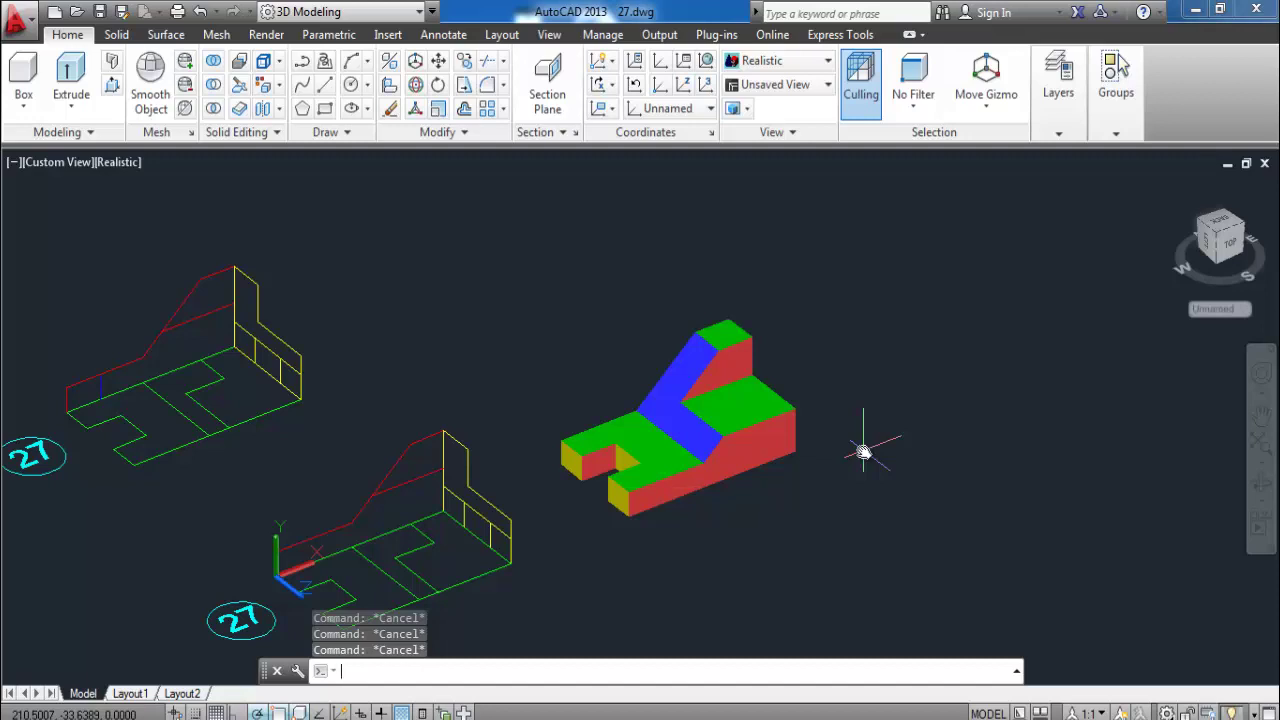
pyautogui.scroll(4, 814, 363)
pyautogui.scroll(-2, 743, 400)
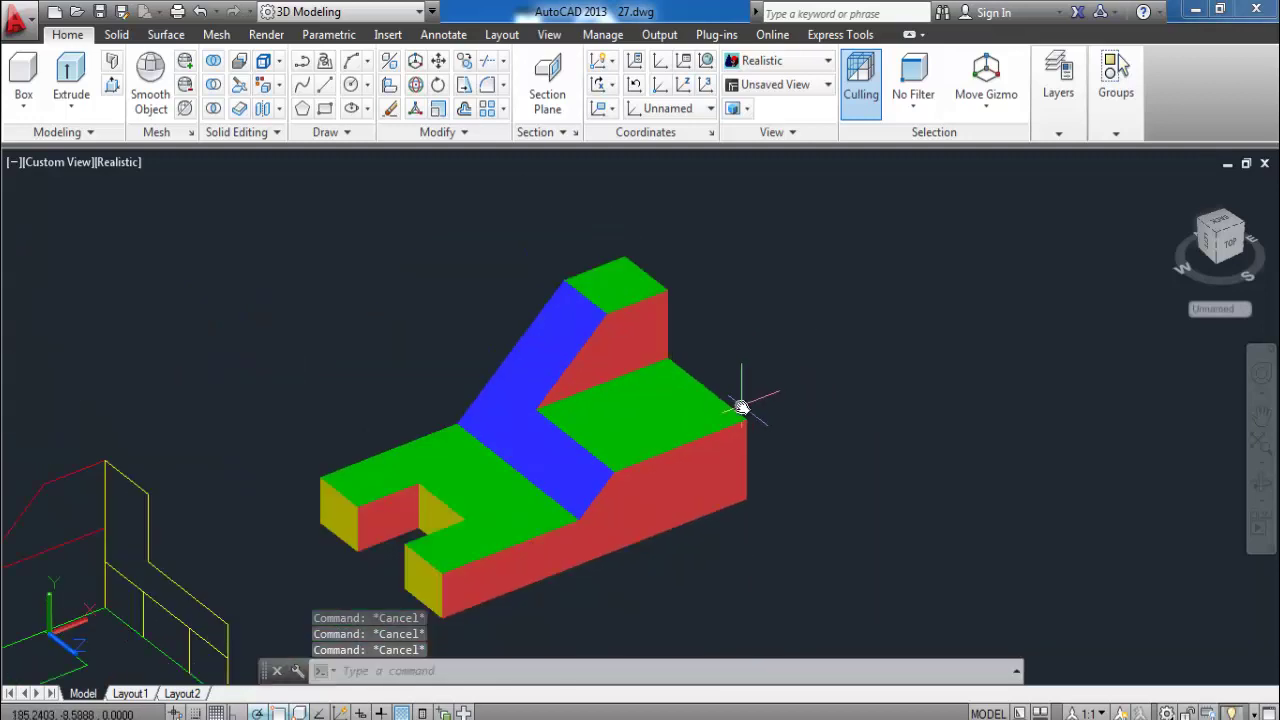
pyautogui.scroll(2, 825, 407)
pyautogui.moveTo(825, 407); pyautogui.dragTo(828, 384, button='middle')
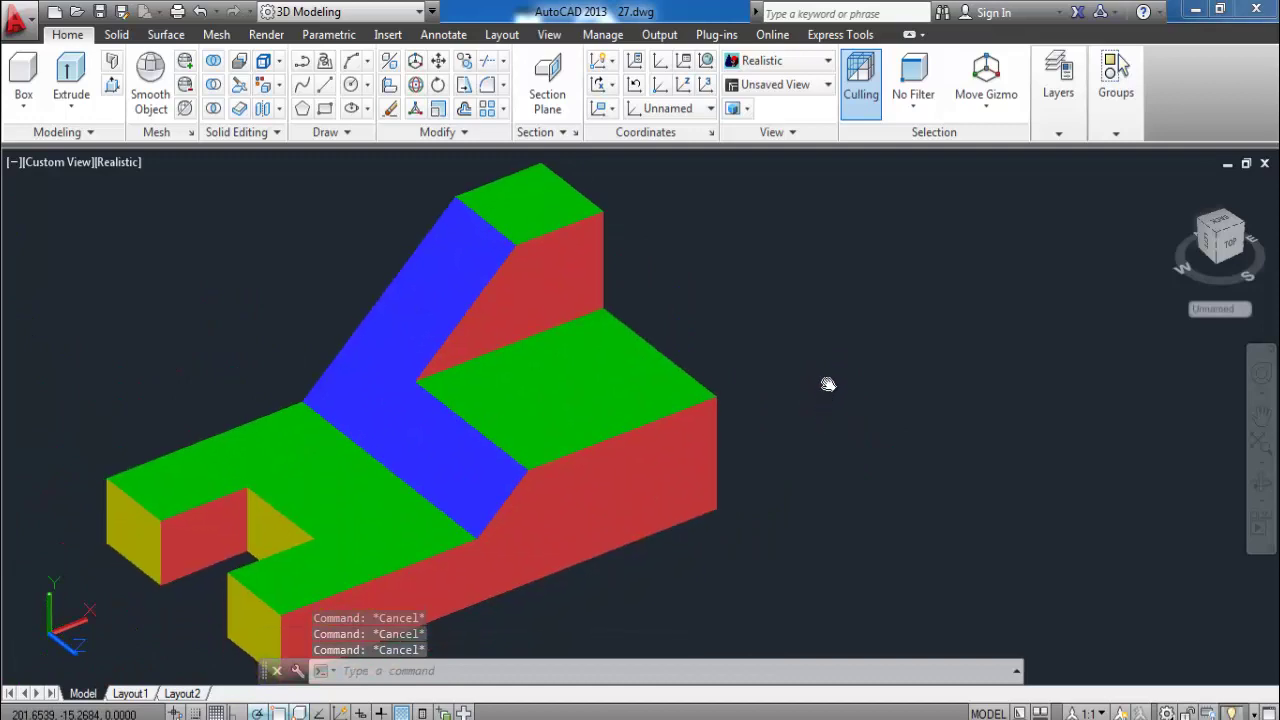